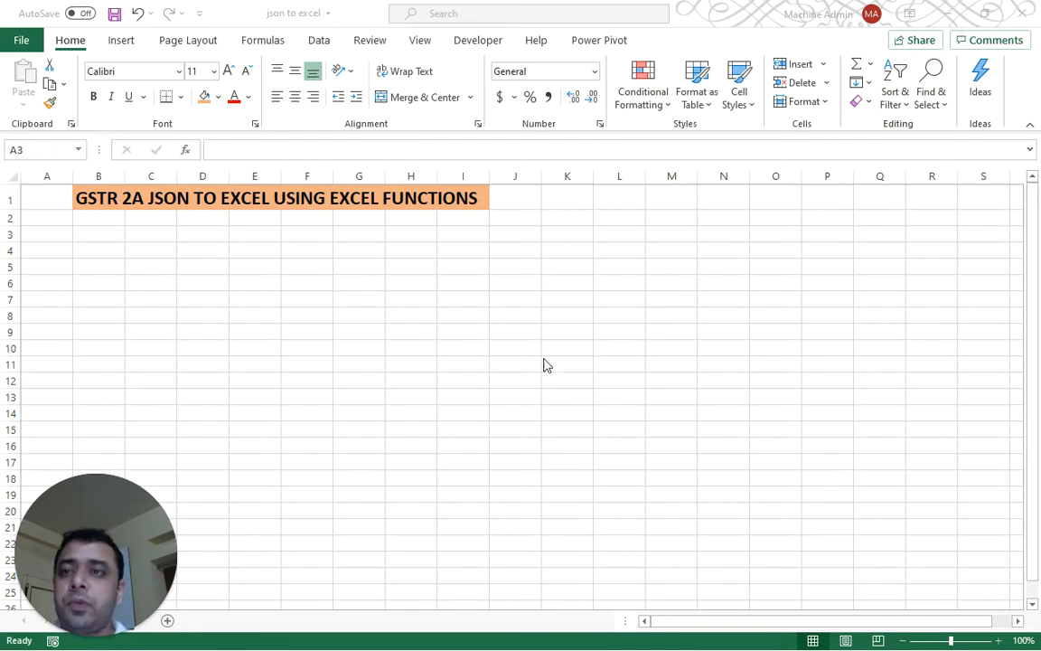
- Import the file 1.json from the Desktop folder as a JSON data source
left_click(323, 41)
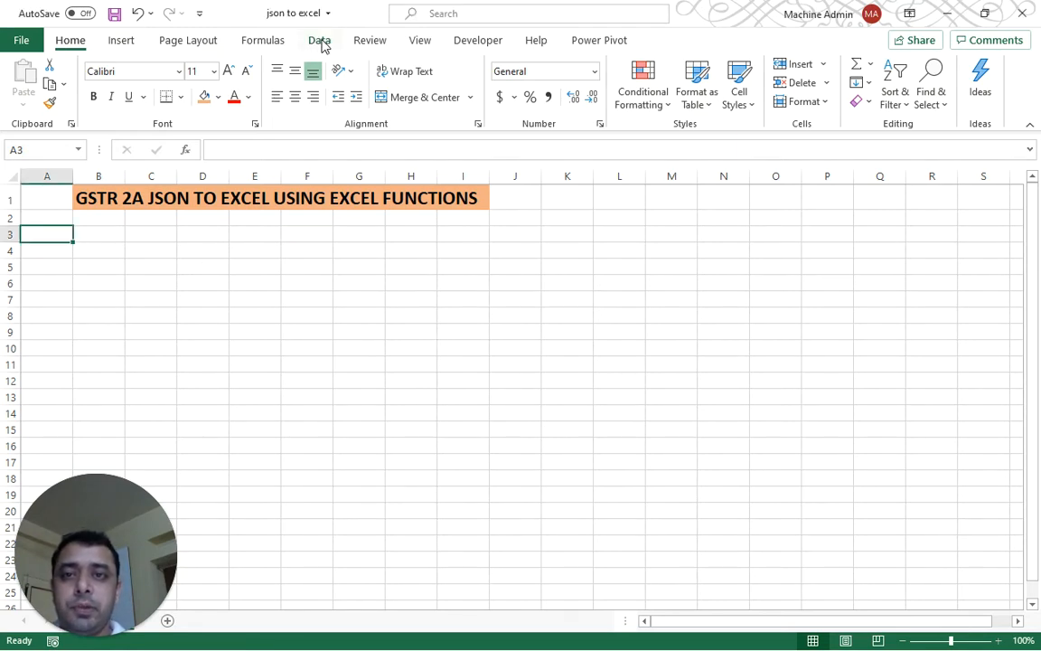
left_click(320, 42)
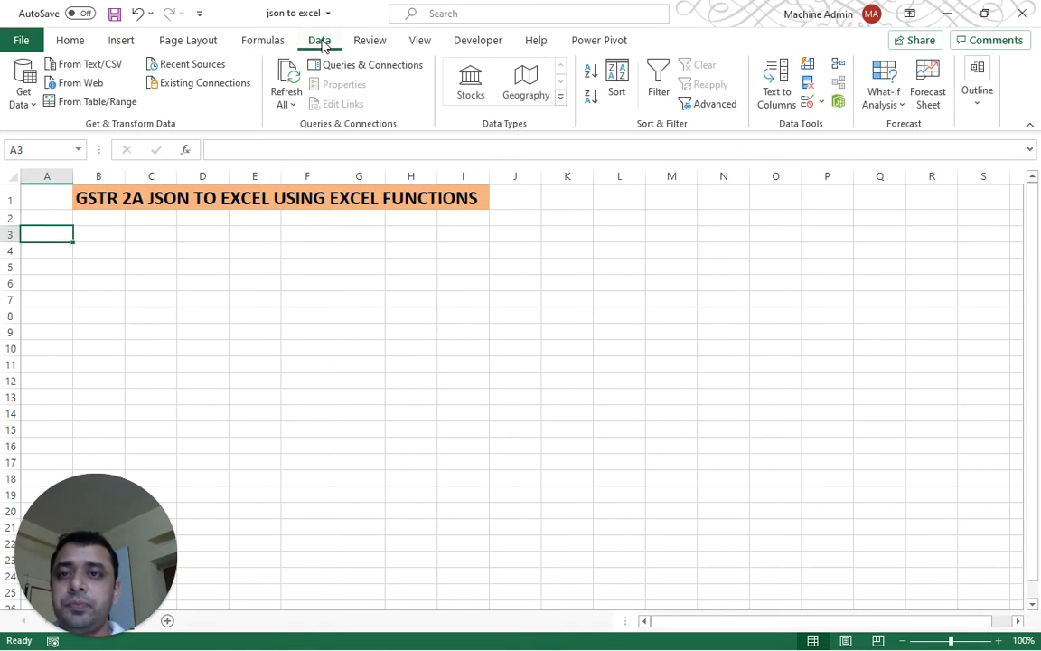
left_click(23, 106)
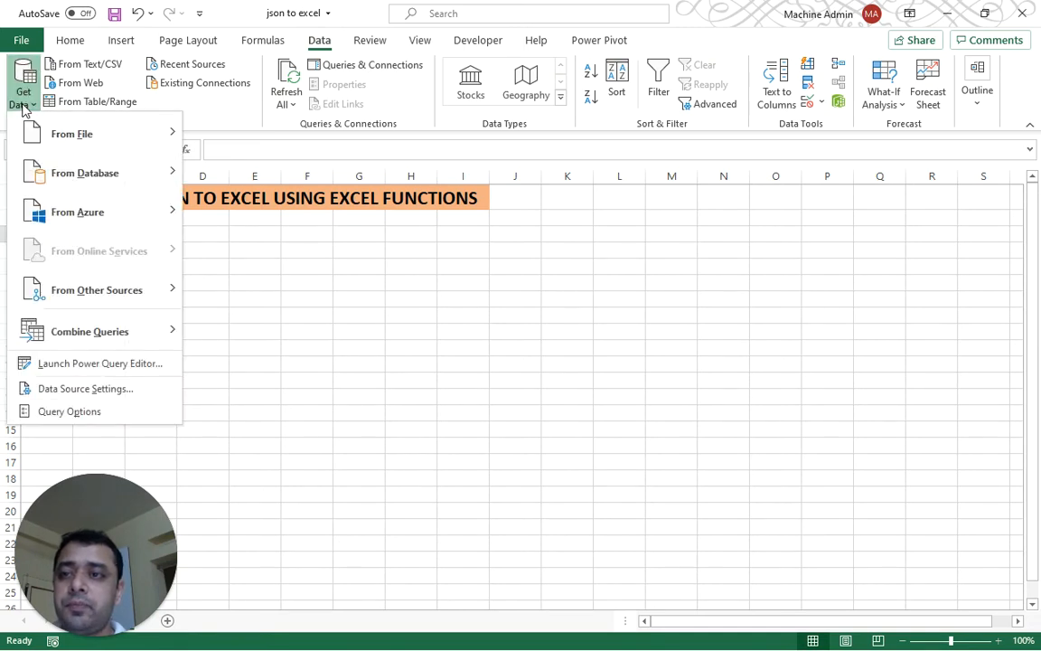
mouse_move(68, 138)
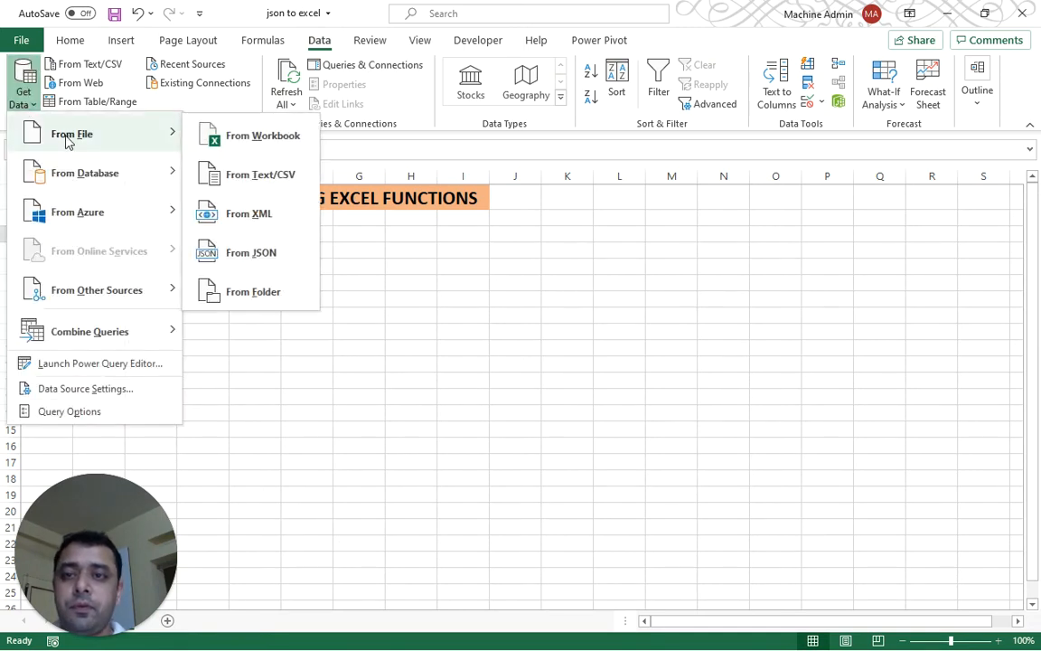
left_click(252, 254)
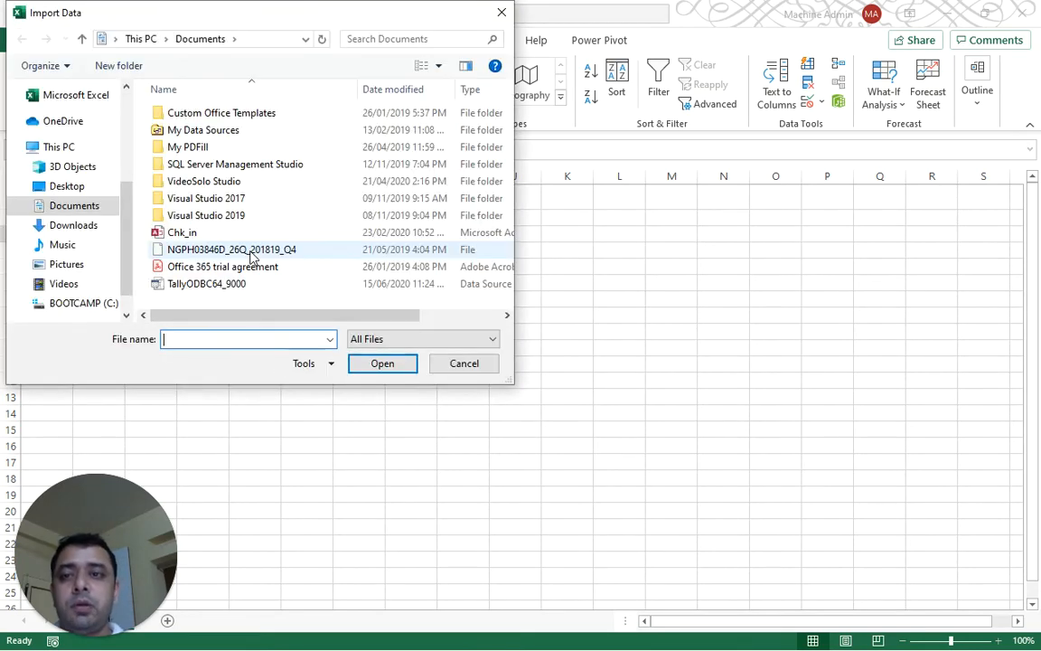
left_click(62, 186)
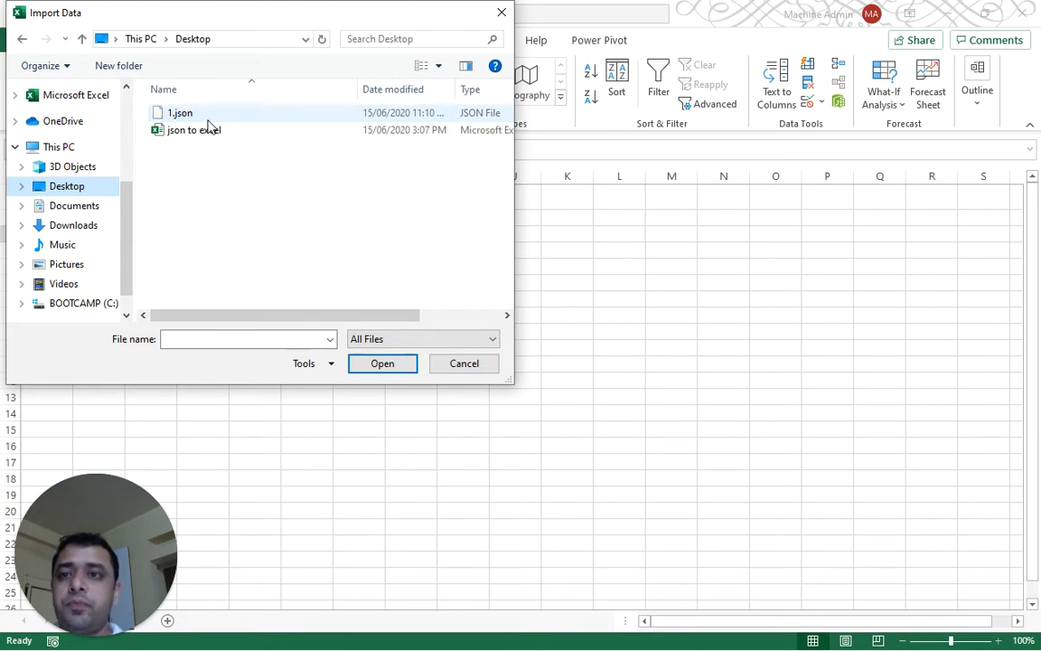
left_click(178, 114)
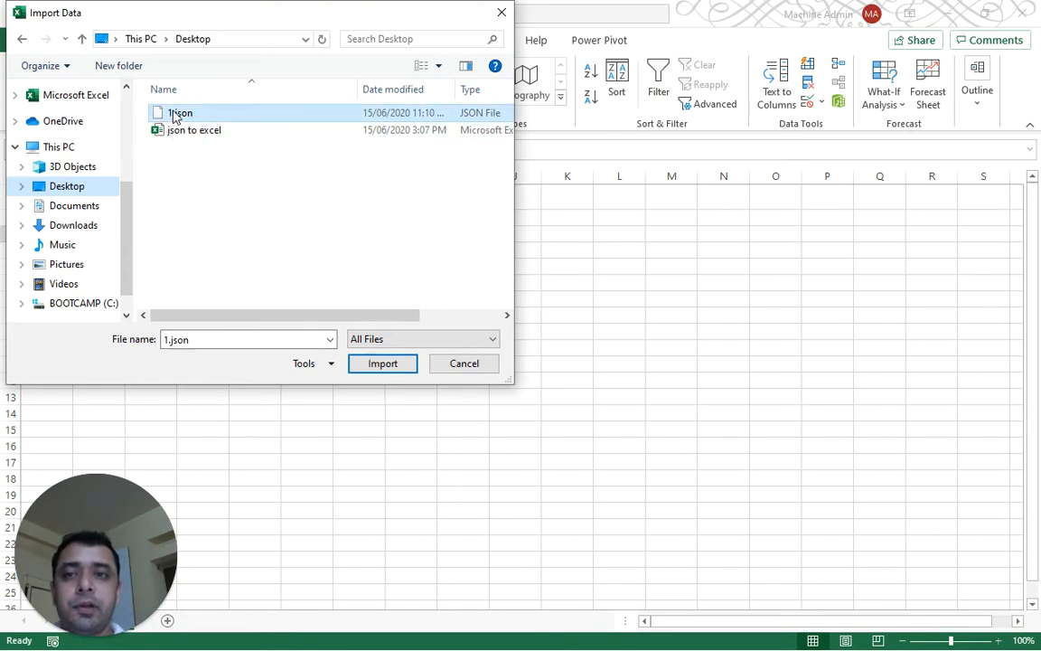
left_click(371, 363)
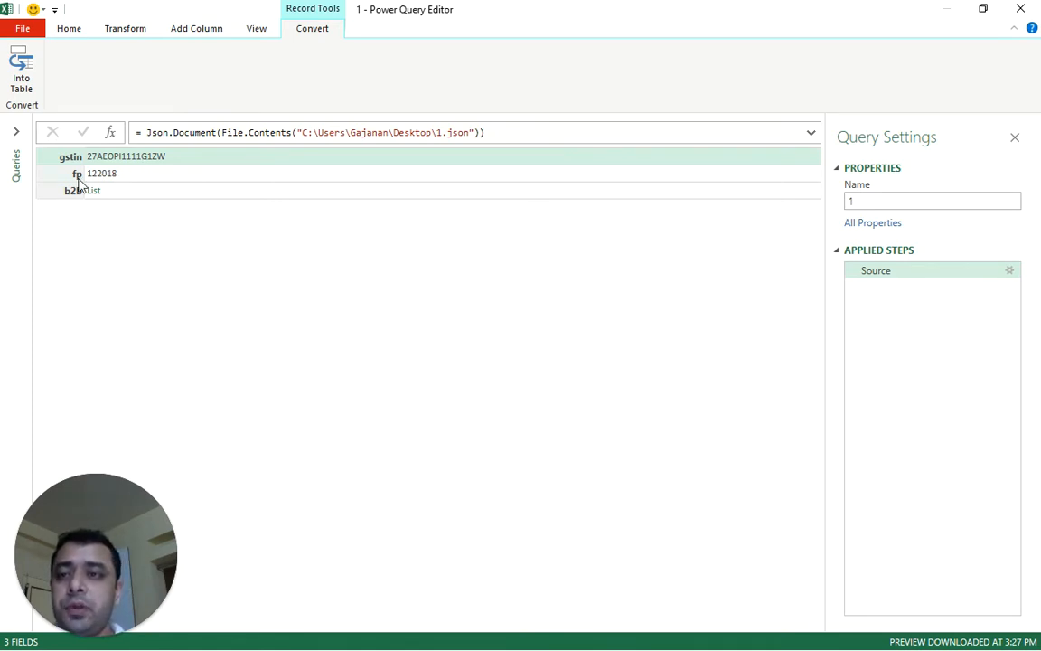
- Drill into the b2b list and convert it to a table with no delimiter and extra columns shown as errors
left_click(109, 178)
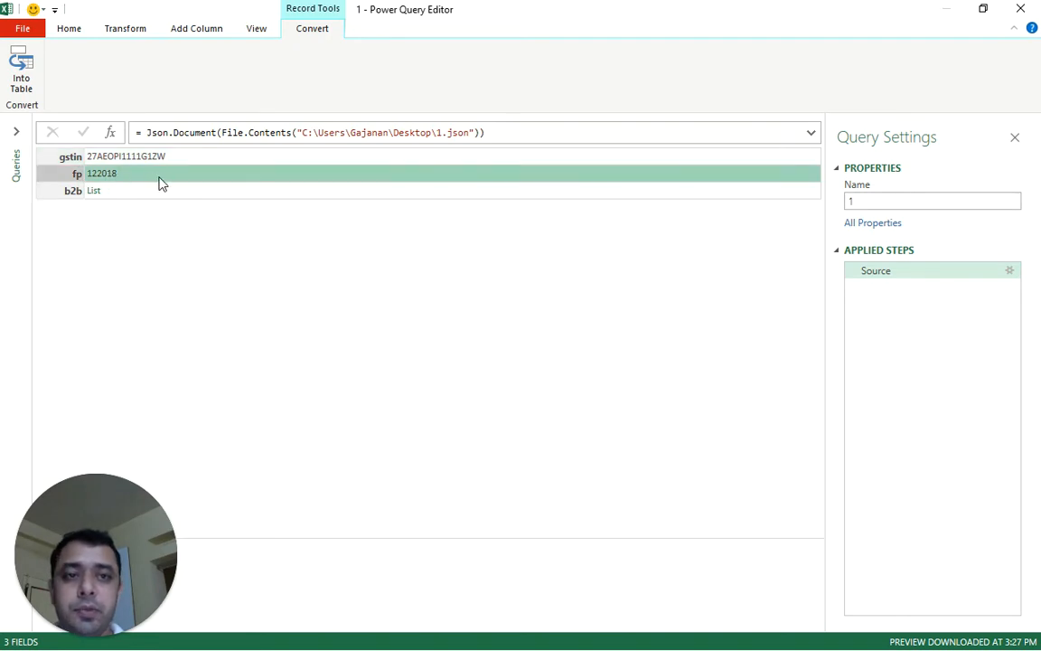
left_click(94, 192)
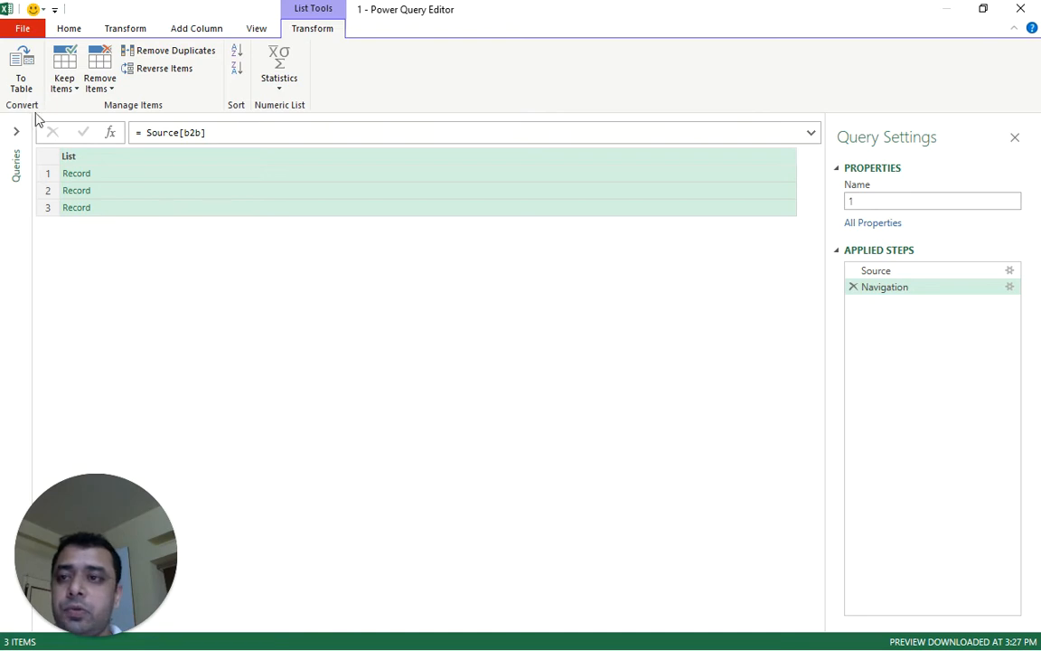
left_click(23, 81)
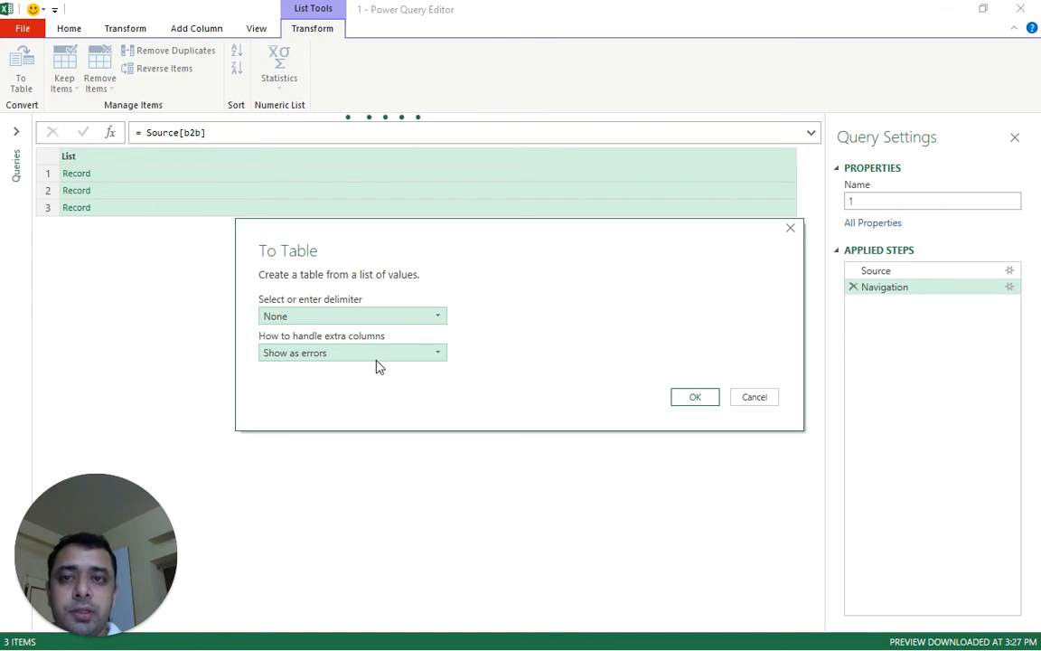
left_click(691, 397)
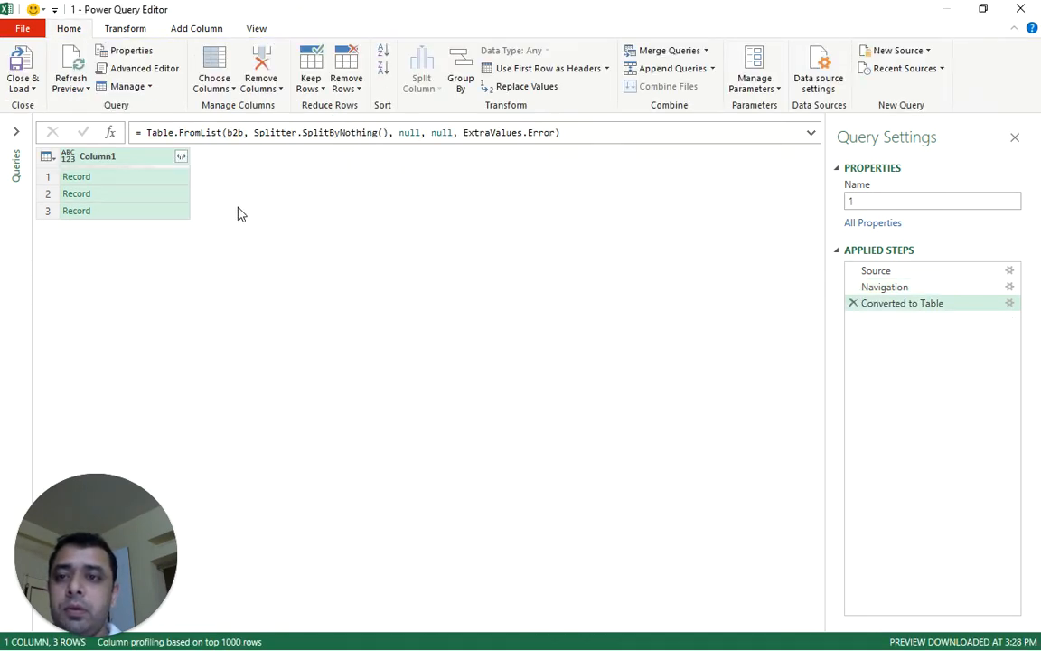
- Expand Column1 into all its fields, ctin, cfs, cname and inv, without the original column name as prefix
left_click(181, 158)
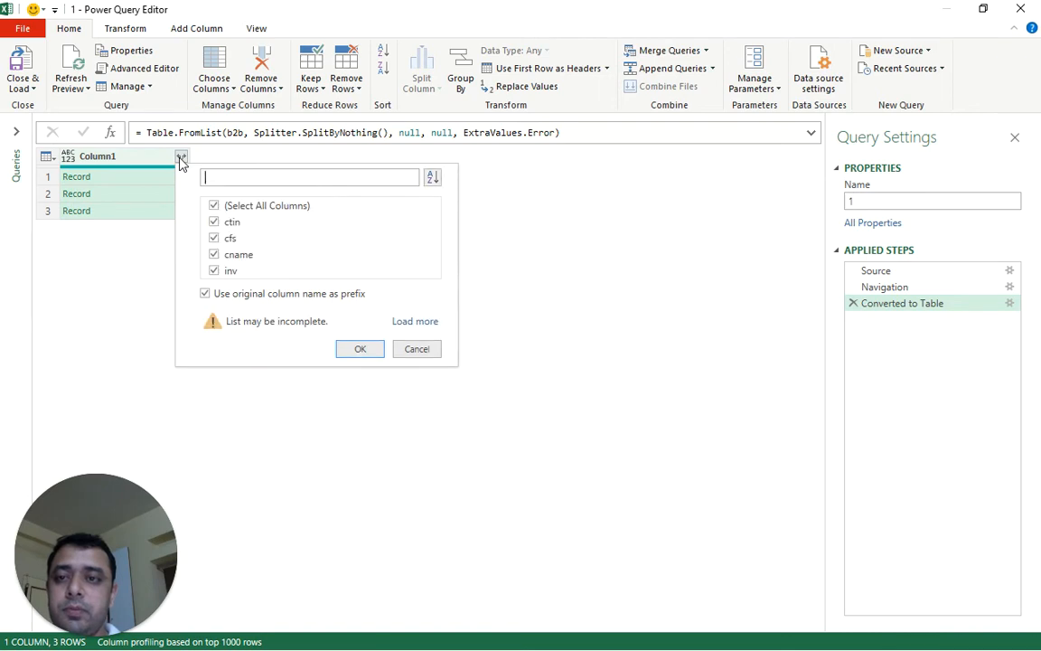
left_click(206, 293)
left_click(409, 322)
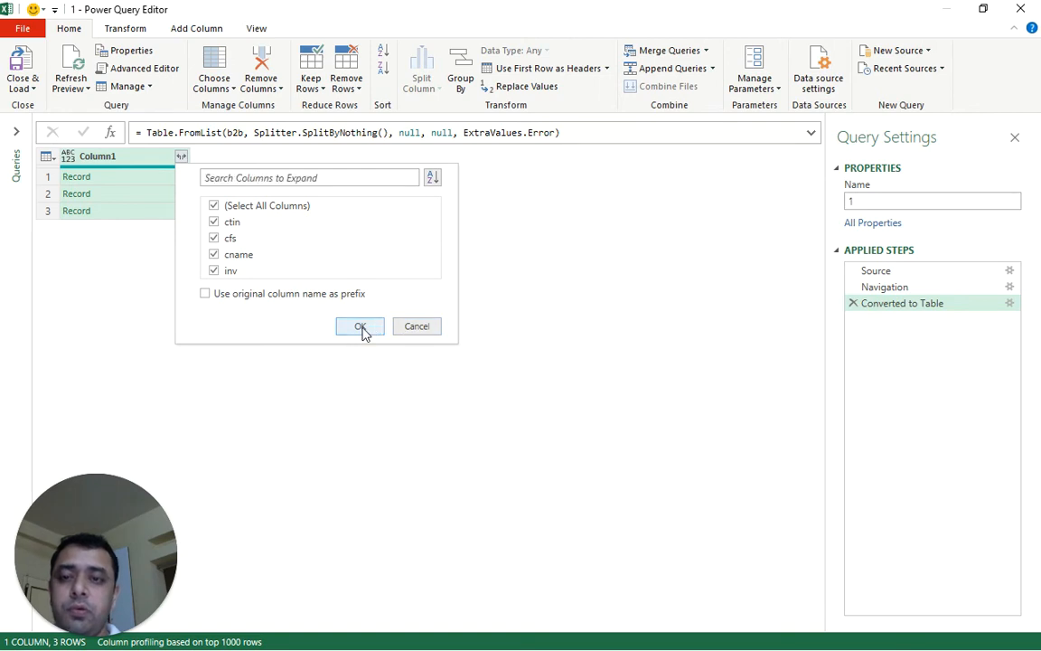
left_click(363, 327)
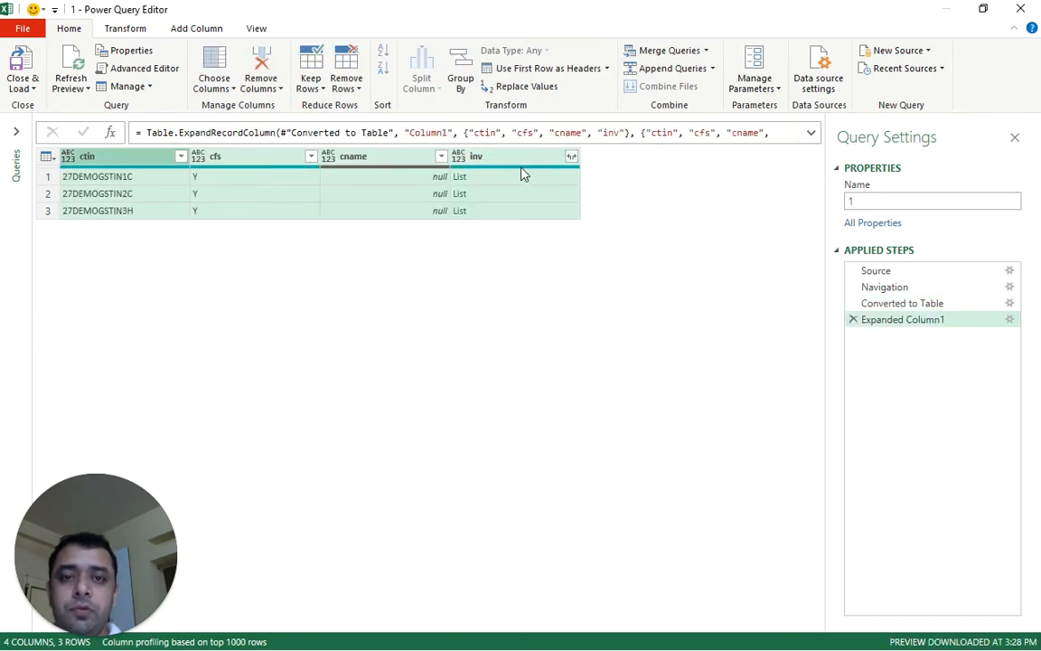
- Expand the inv column to new rows and expand its records into all available fields without a prefix
mouse_move(514, 167)
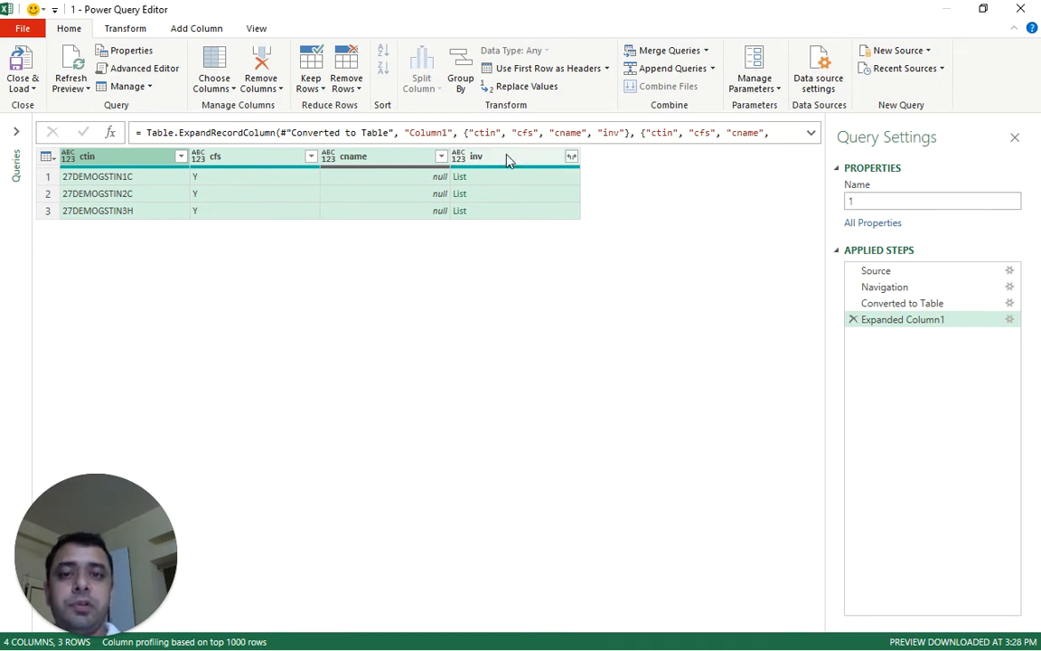
left_click(571, 158)
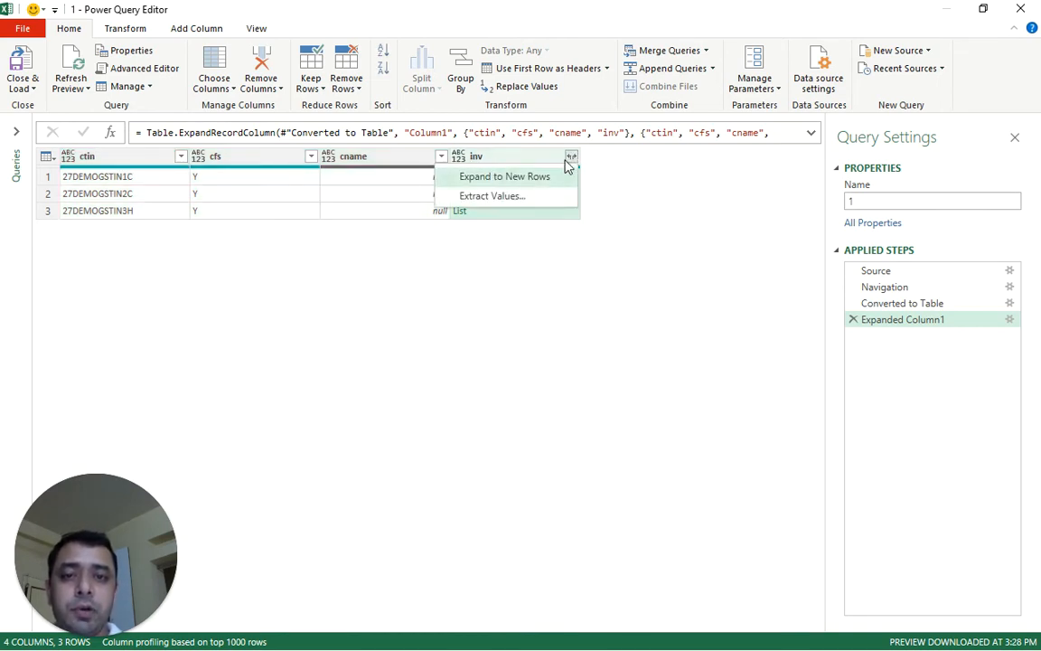
left_click(542, 177)
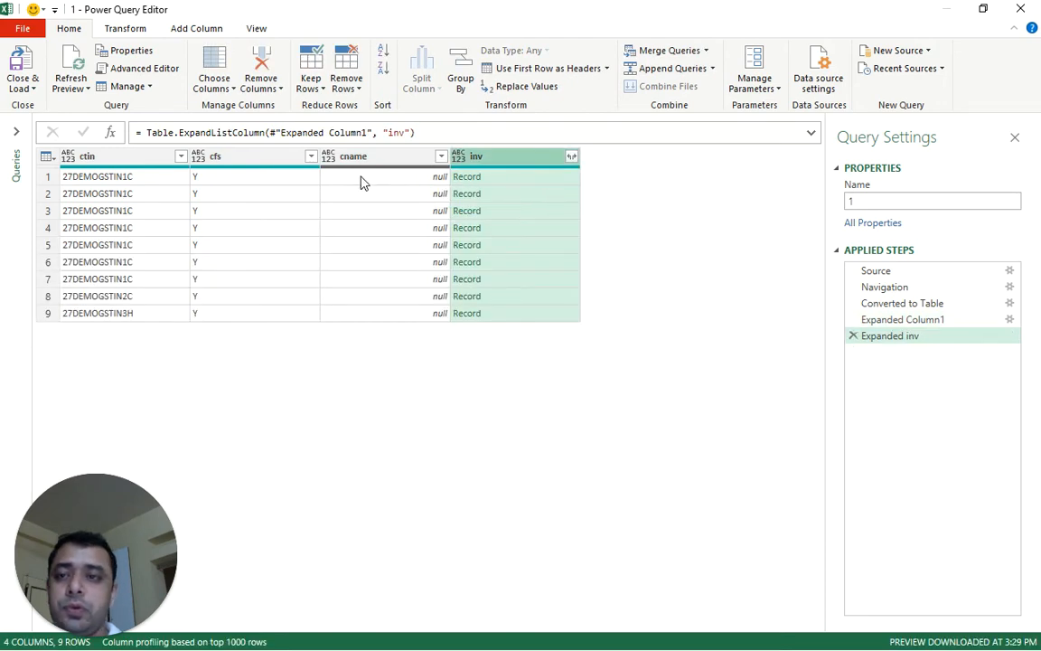
left_click(571, 158)
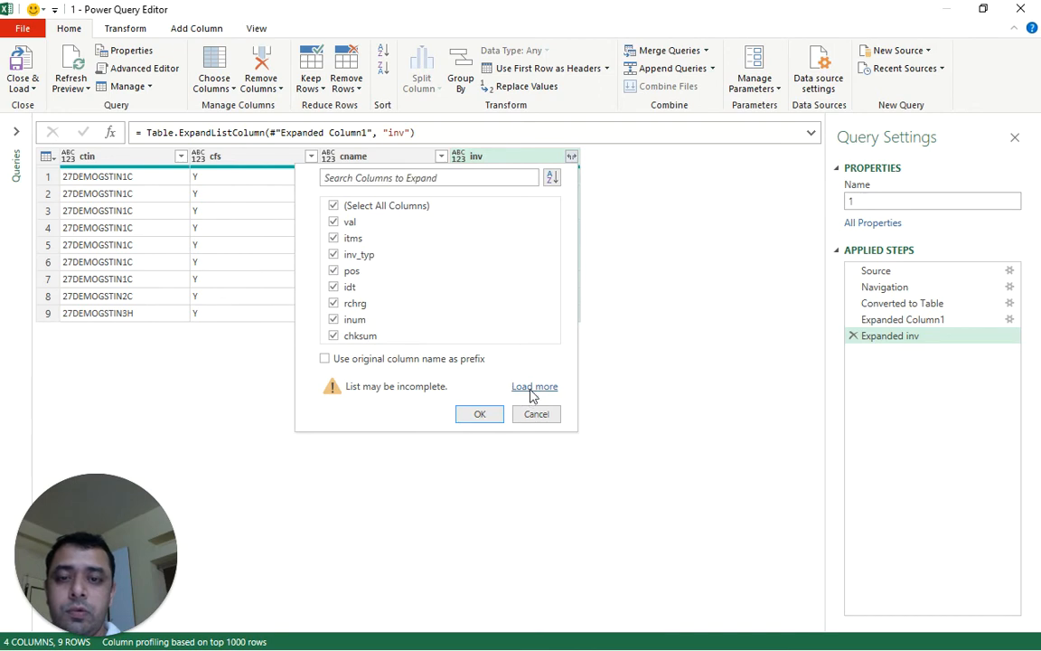
left_click(529, 389)
left_click(480, 399)
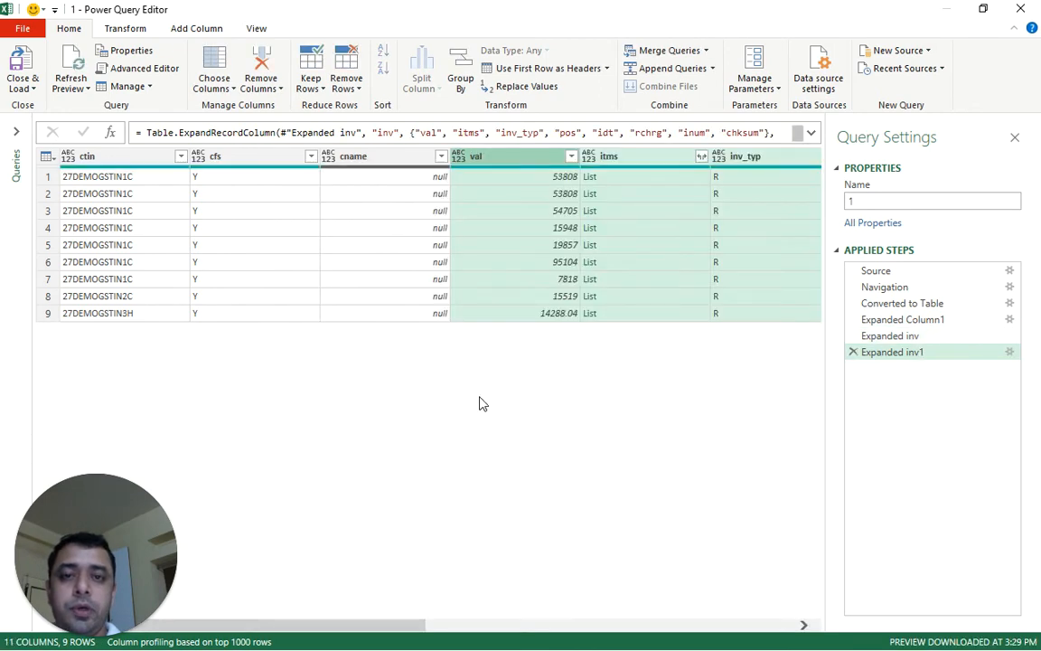
- Expand the itms column to new rows and expand its records into num and itm_det without a prefix
left_click(701, 157)
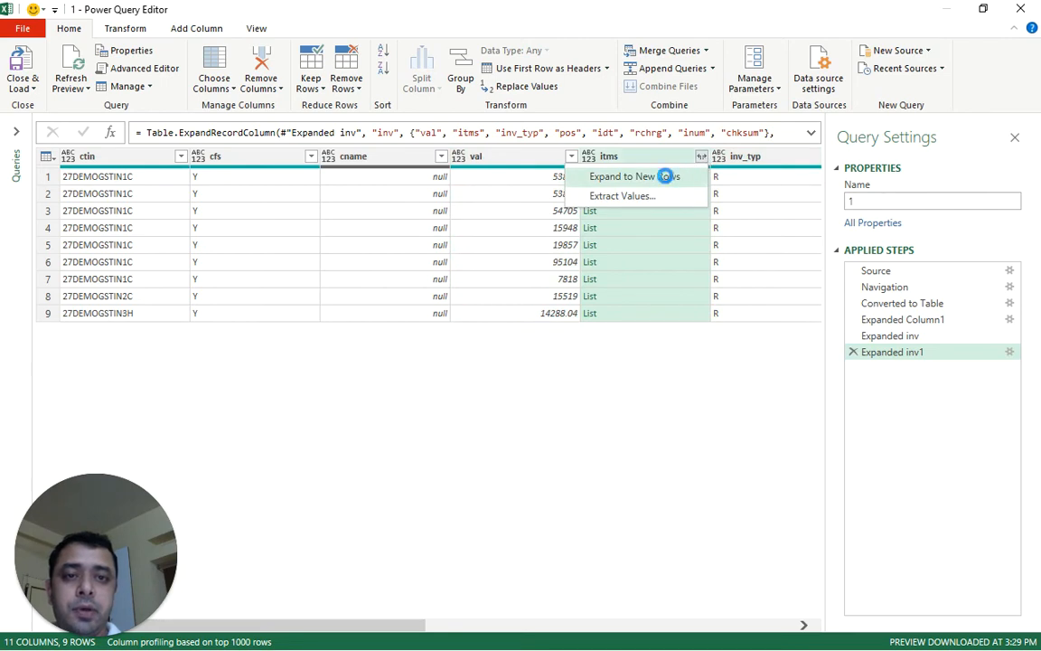
left_click(666, 177)
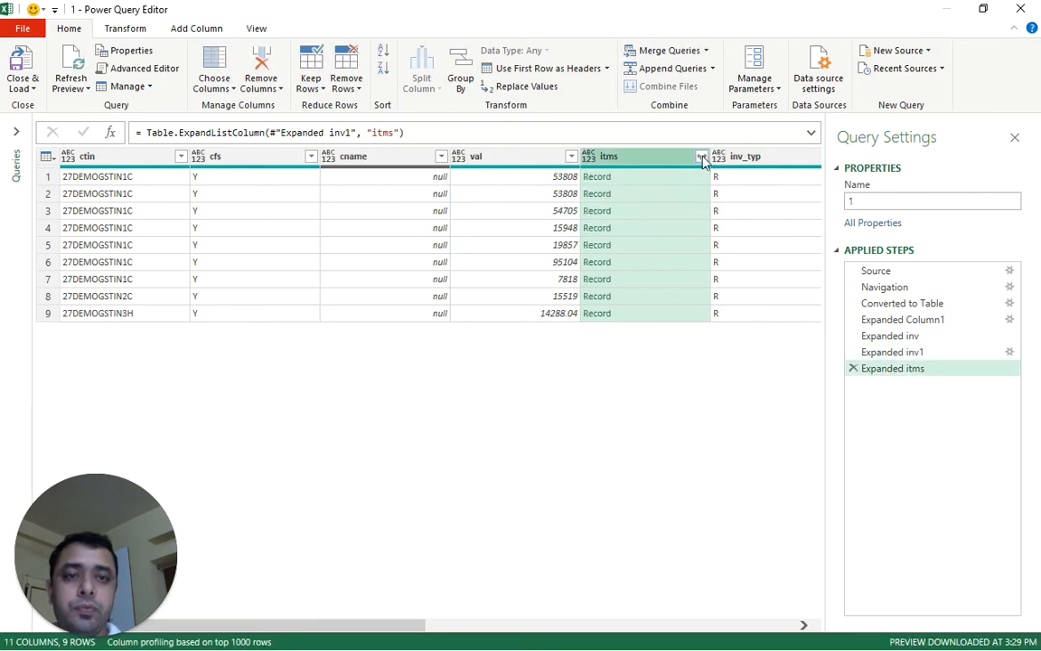
left_click(701, 157)
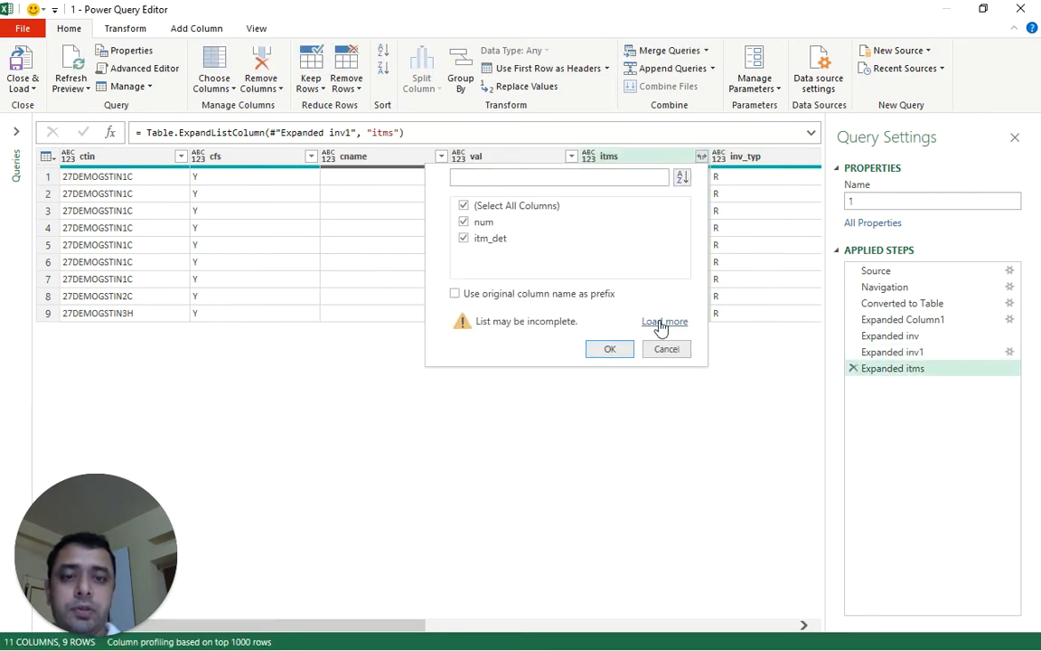
left_click(662, 324)
left_click(611, 325)
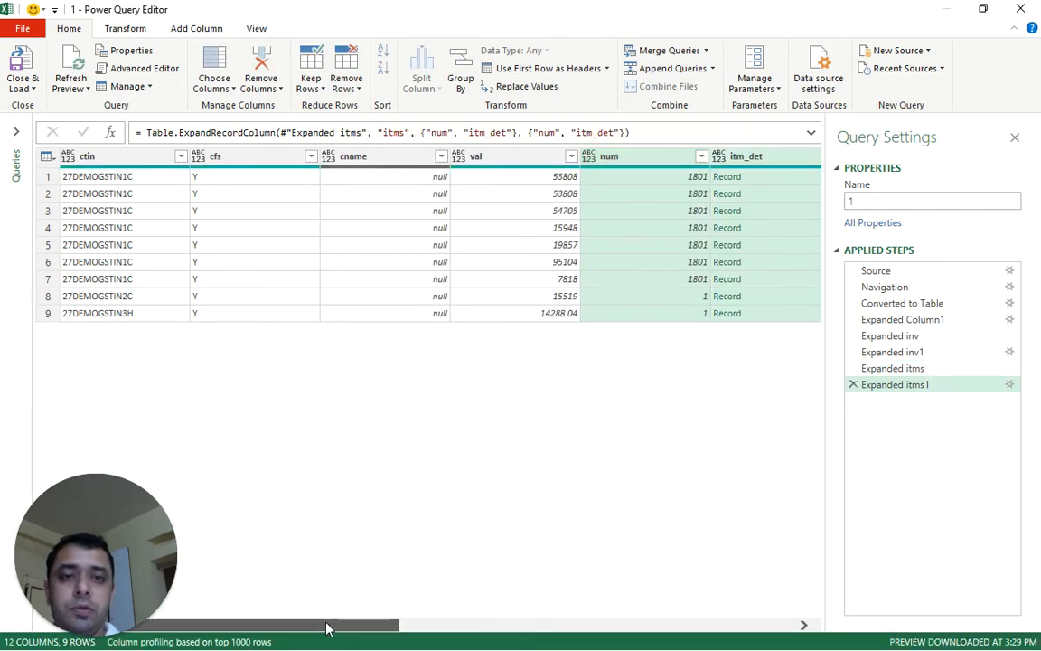
- Expand the itm_det records into csamt, samt, rt, txval and camt without a prefix
left_click_drag(327, 629, 533, 636)
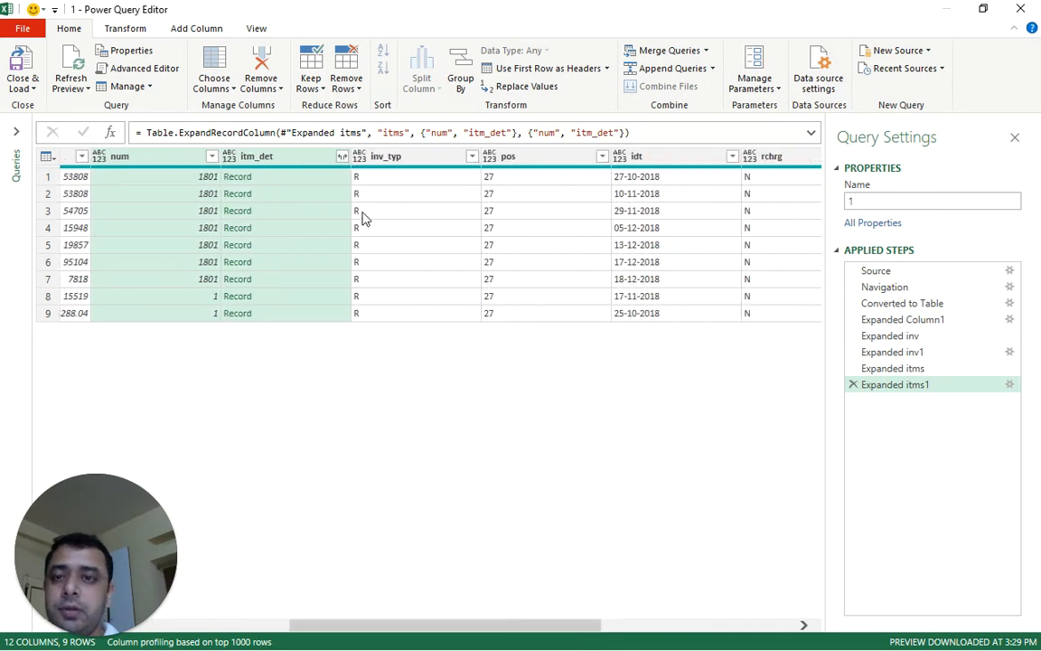
left_click(342, 156)
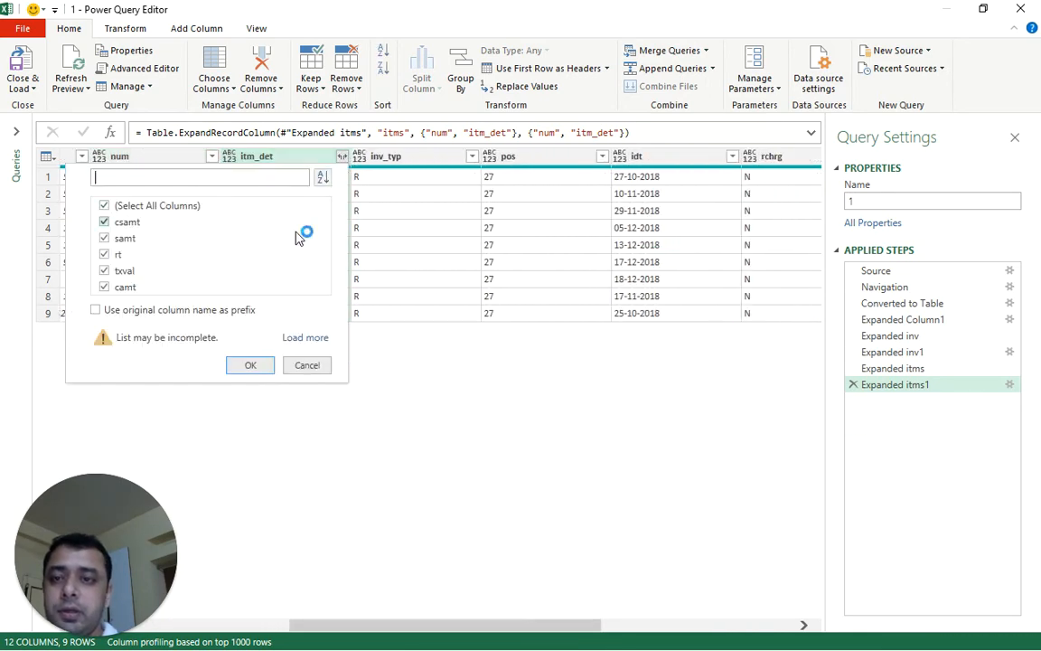
left_click(304, 338)
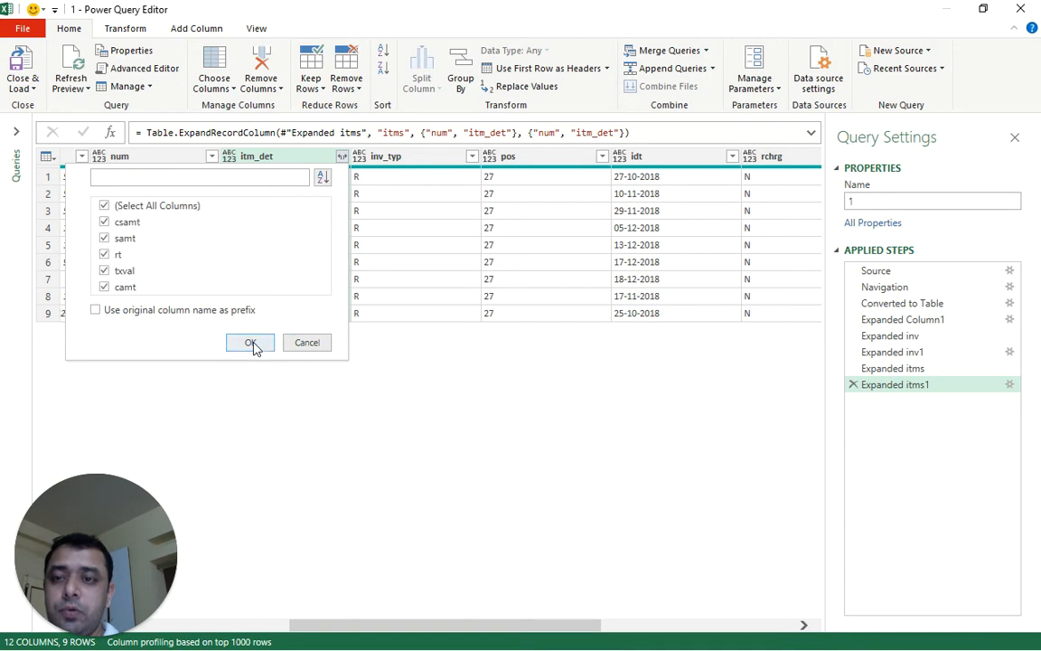
left_click(252, 344)
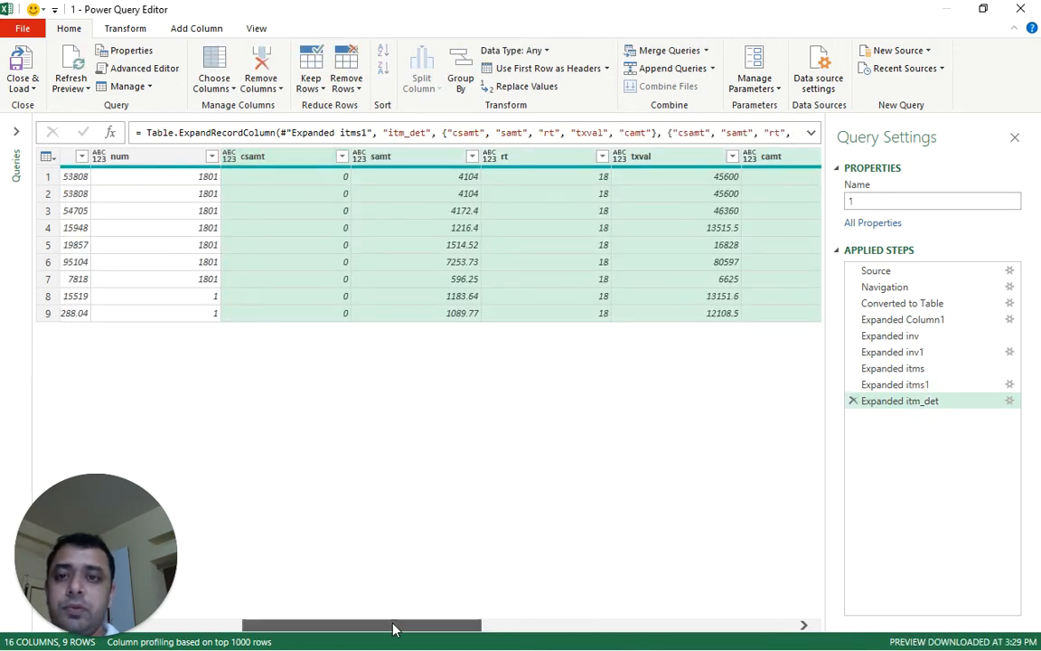
left_click_drag(395, 628, 748, 620)
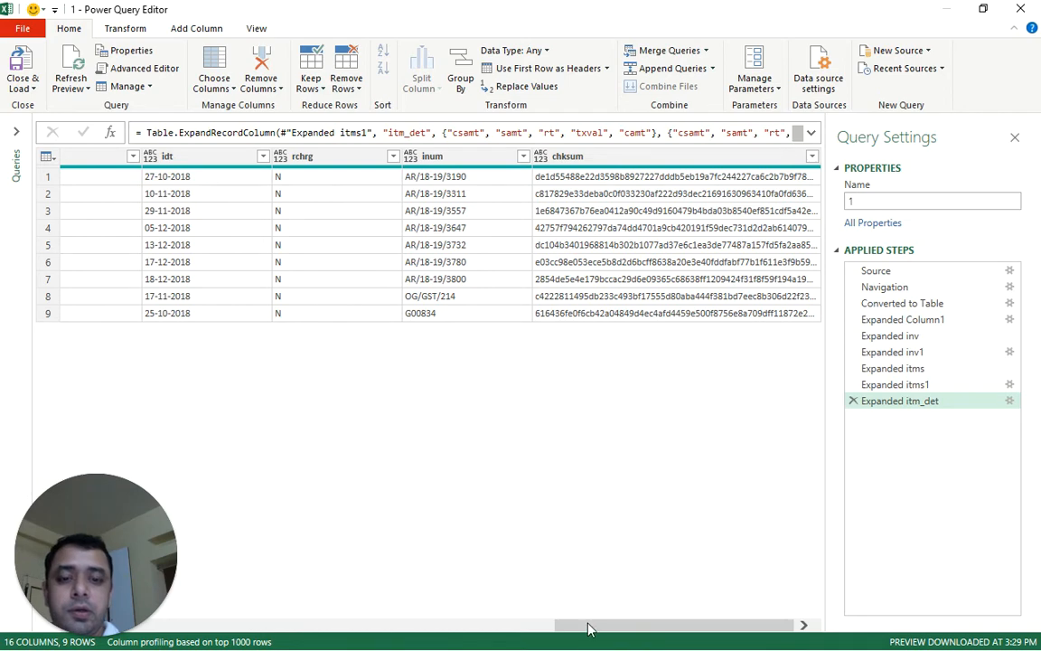
left_click_drag(587, 628, 39, 639)
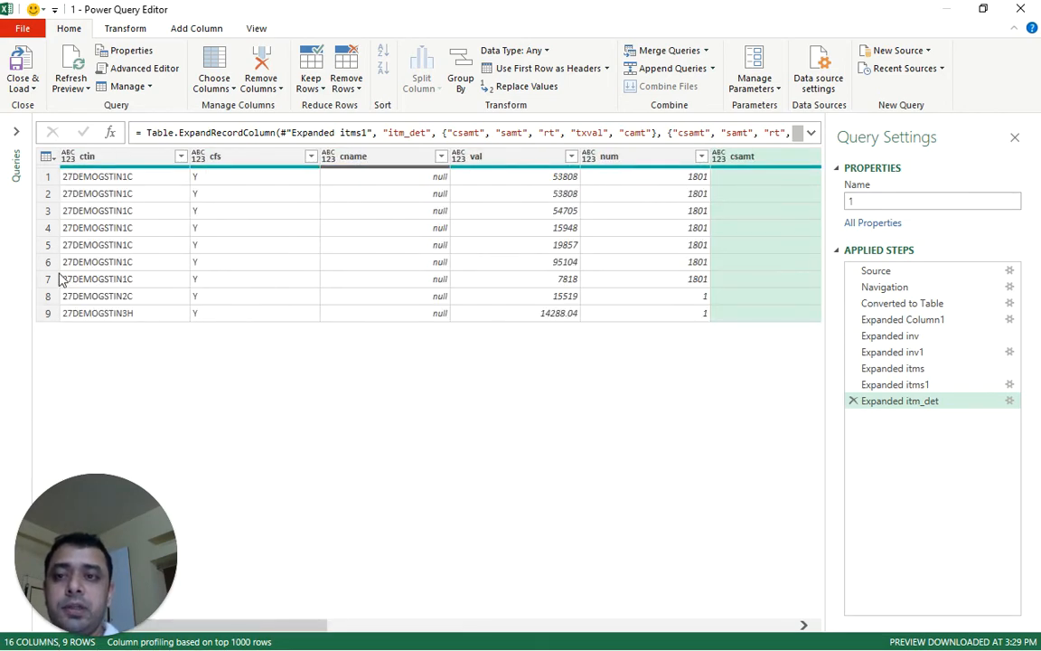
left_click(105, 161)
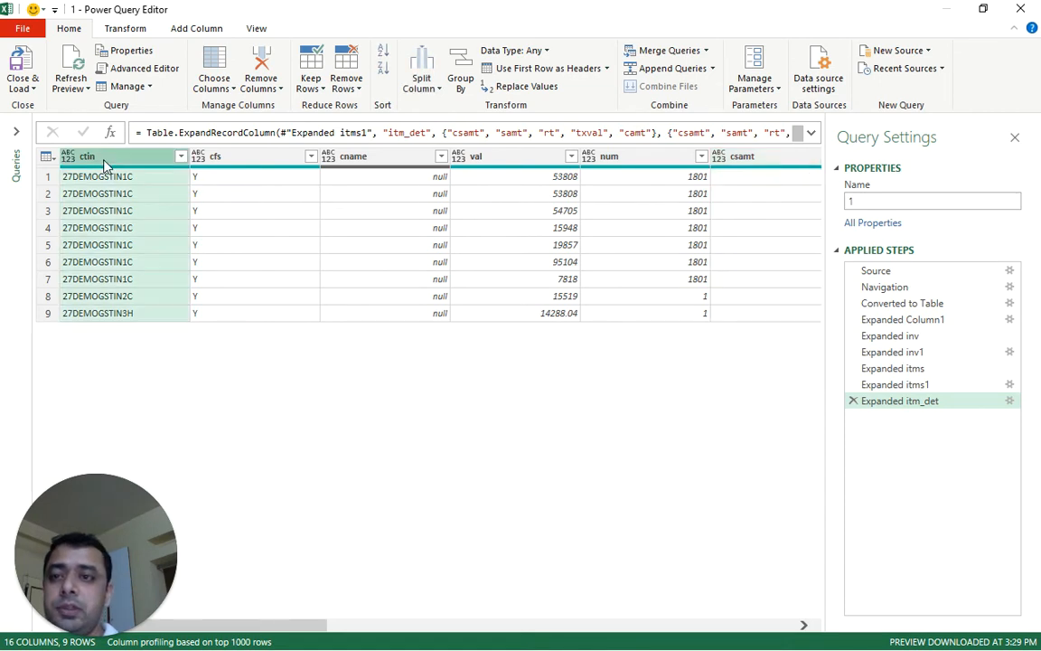
double_click(105, 158)
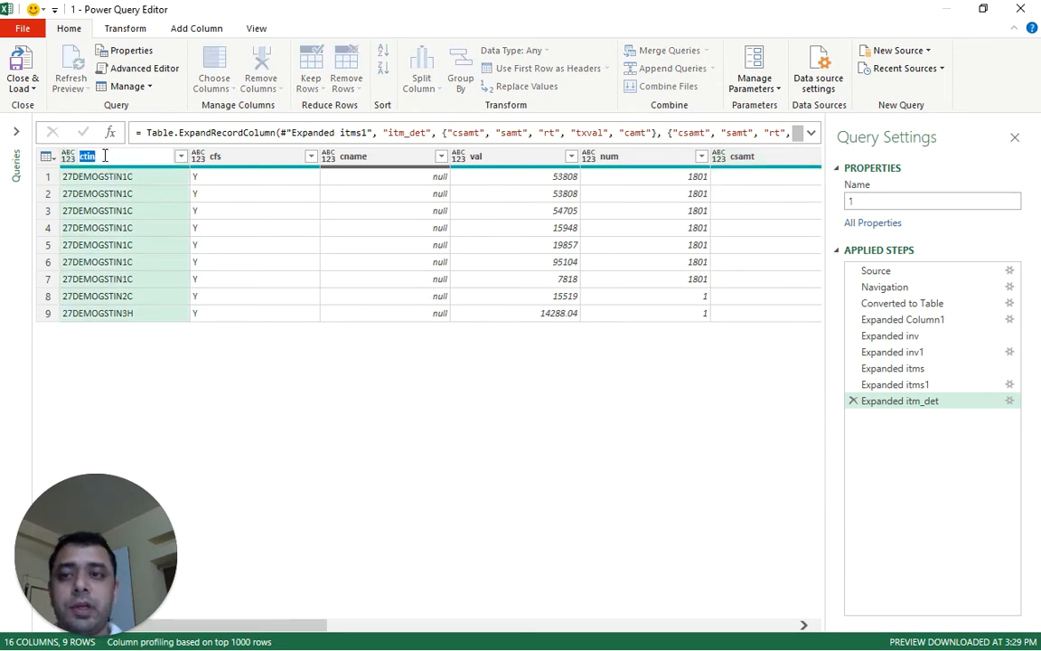
key("Escape")
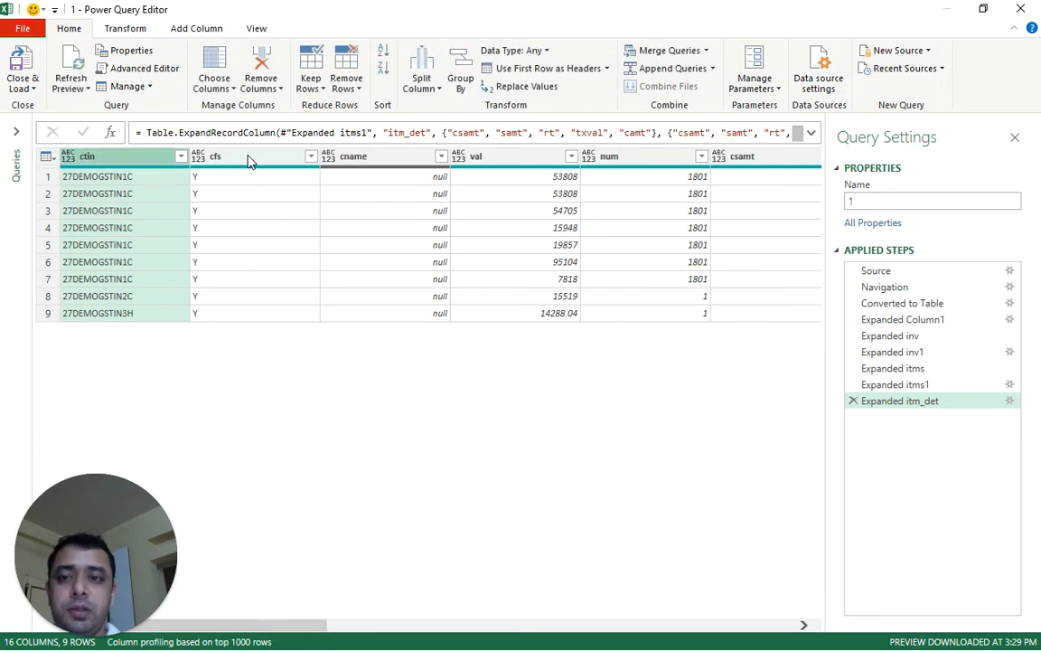
- Move the cfs column so it sits directly between the num and csamt columns
left_click(252, 160)
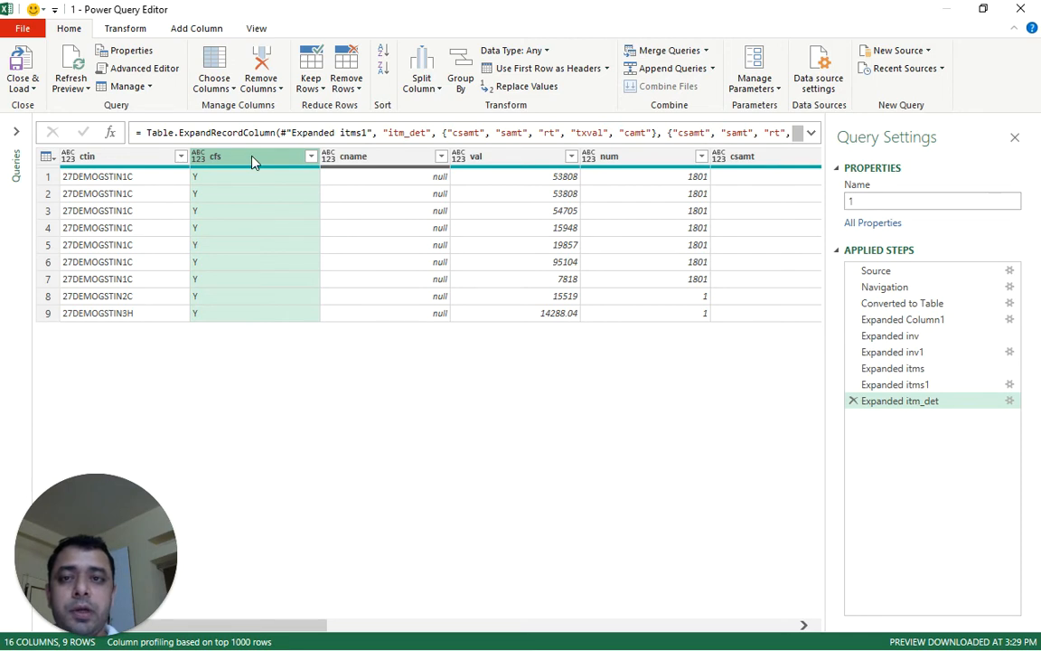
left_click_drag(254, 161, 767, 179)
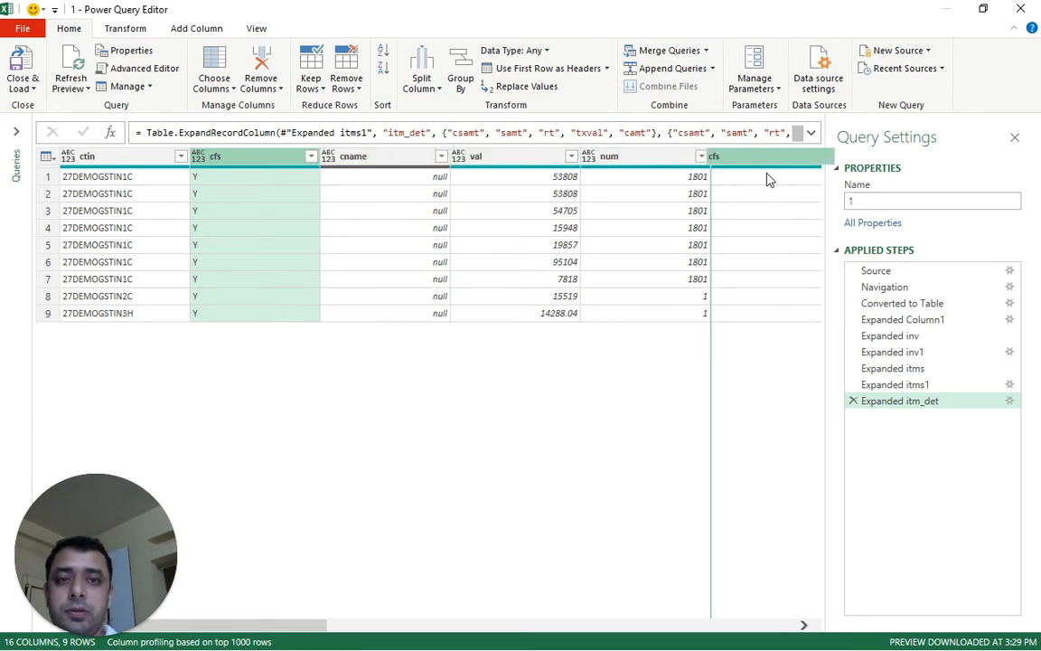
left_click_drag(768, 179, 744, 162)
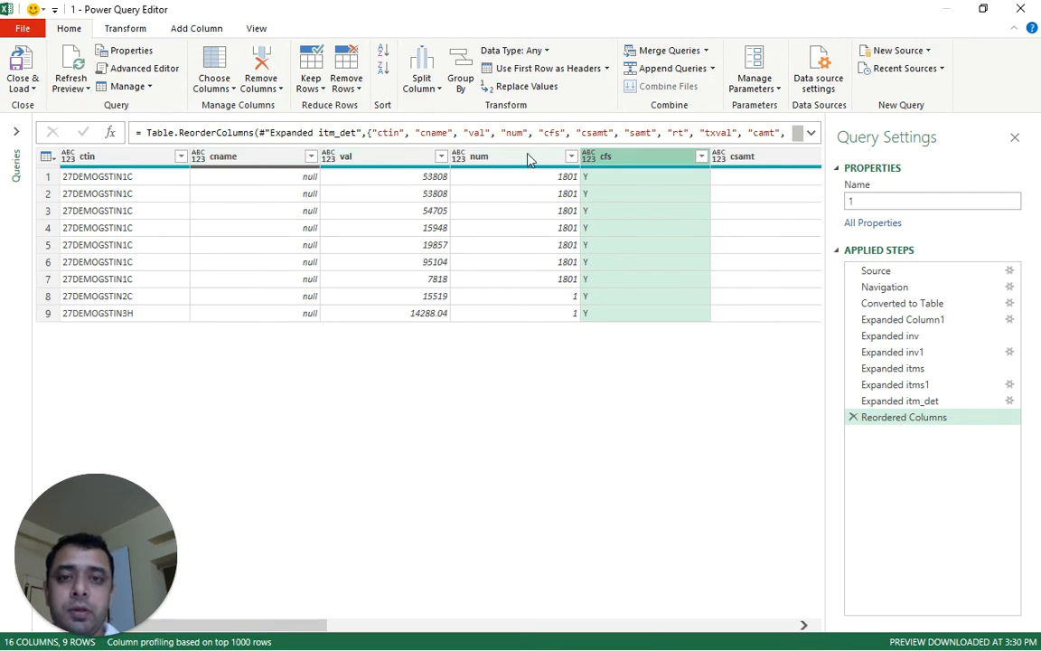
- Move the csamt column directly after val, and place the samt column between val and csamt
left_click(497, 157)
left_click_drag(743, 161, 441, 156)
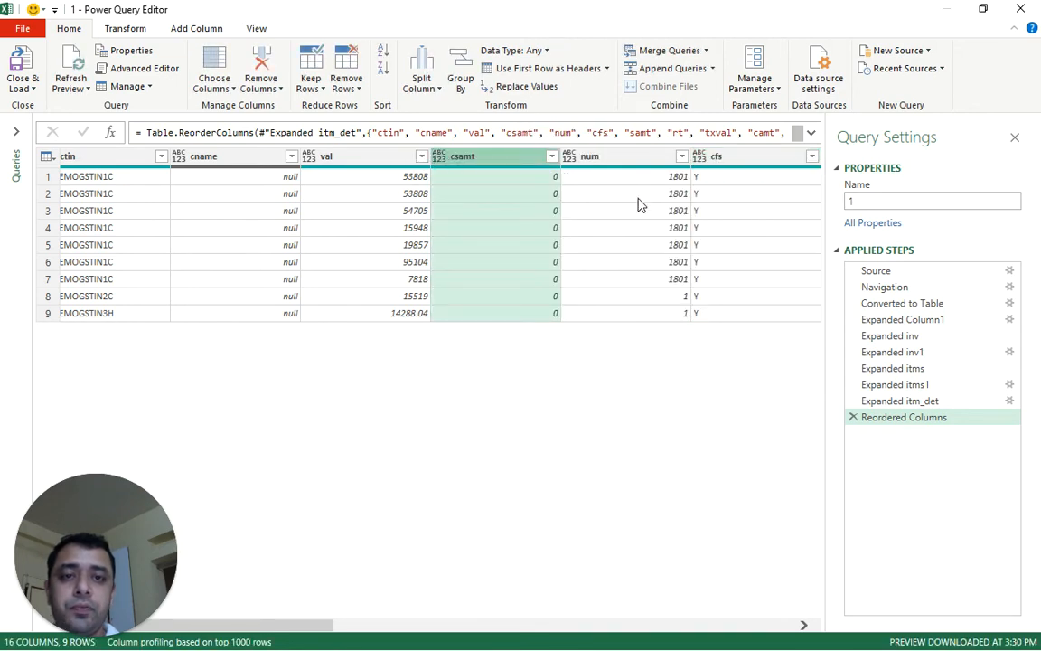
left_click_drag(280, 630, 402, 630)
left_click_drag(510, 165, 89, 164)
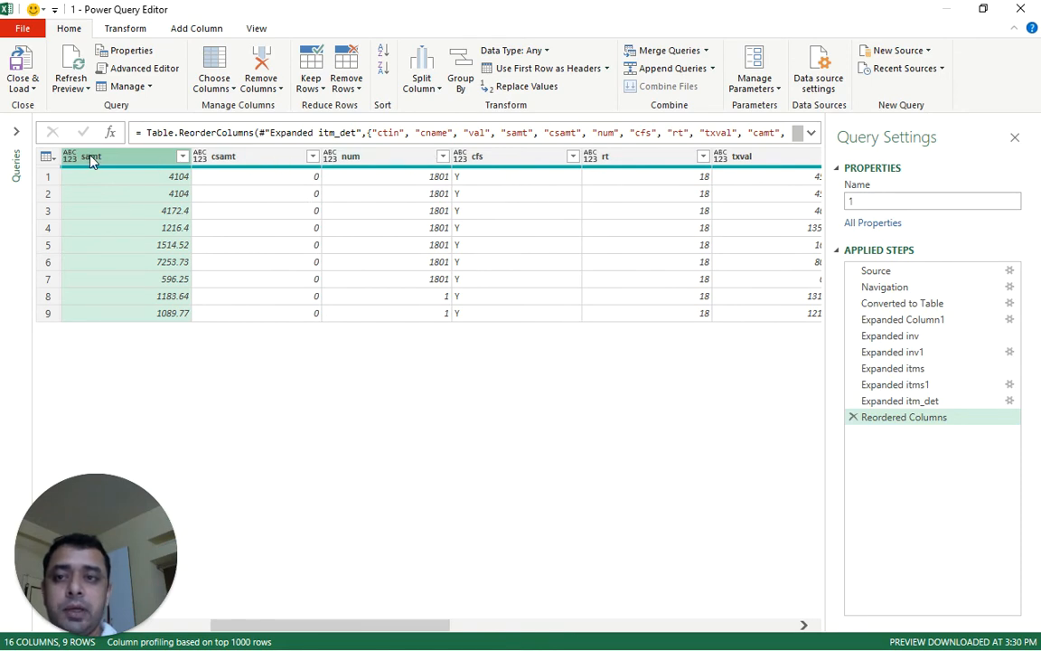
right_click(89, 158)
mouse_move(138, 317)
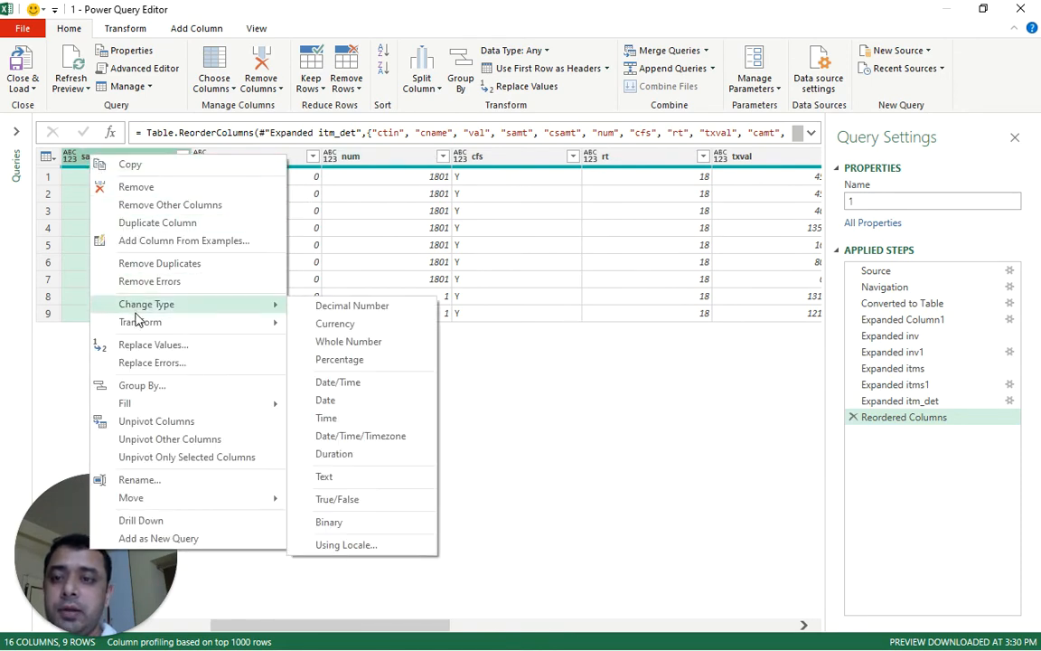
left_click(138, 480)
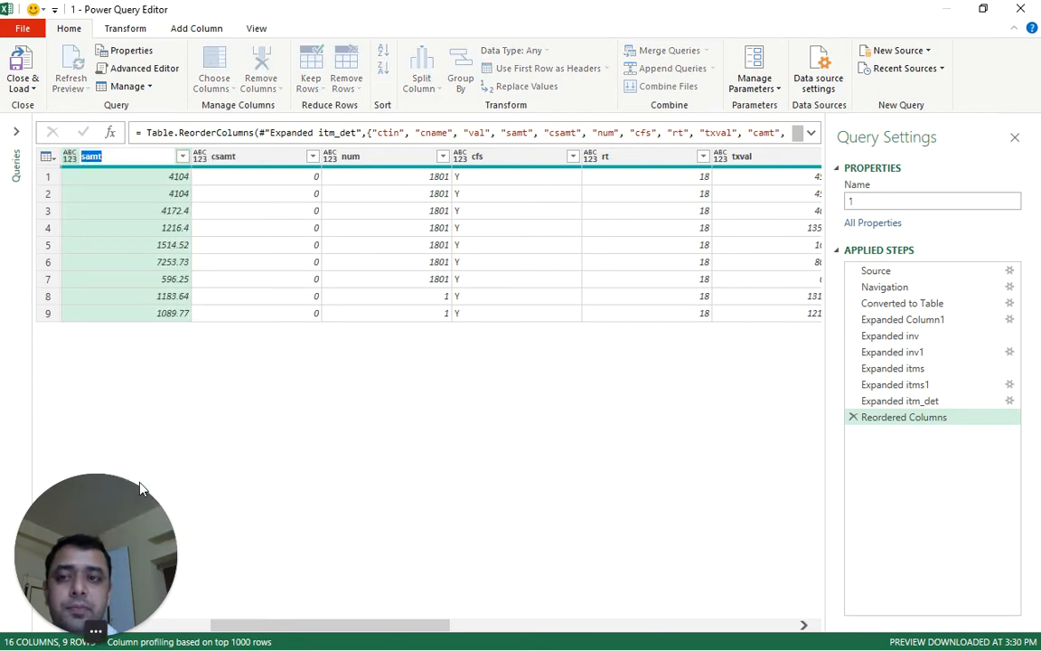
key("Return")
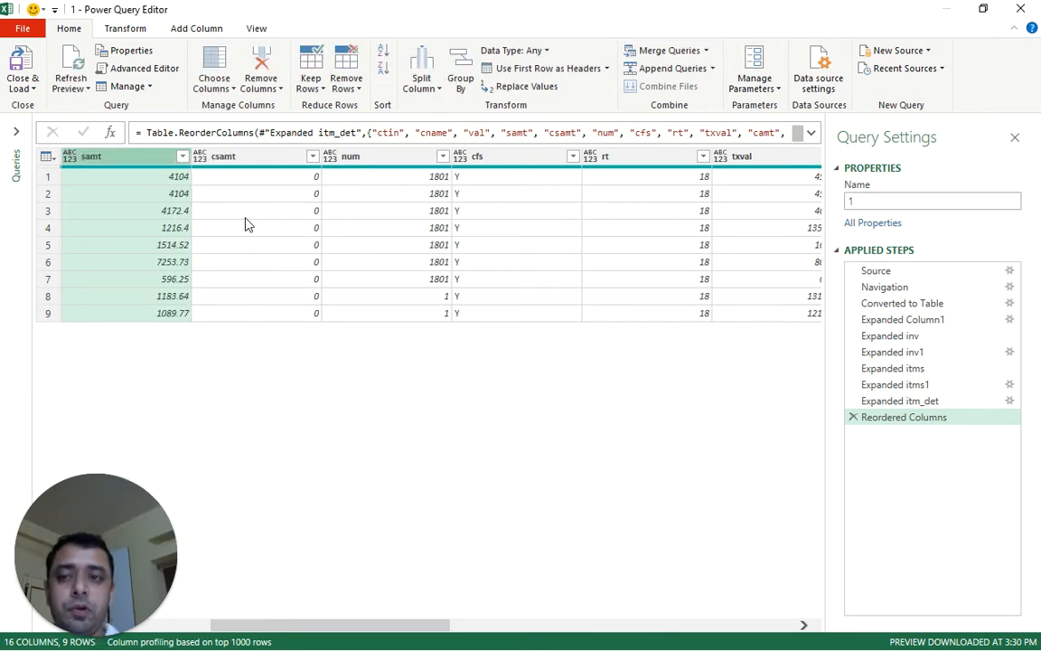
- Move the rt column directly after val, and place the txval column directly before val
left_click_drag(618, 160, 108, 160)
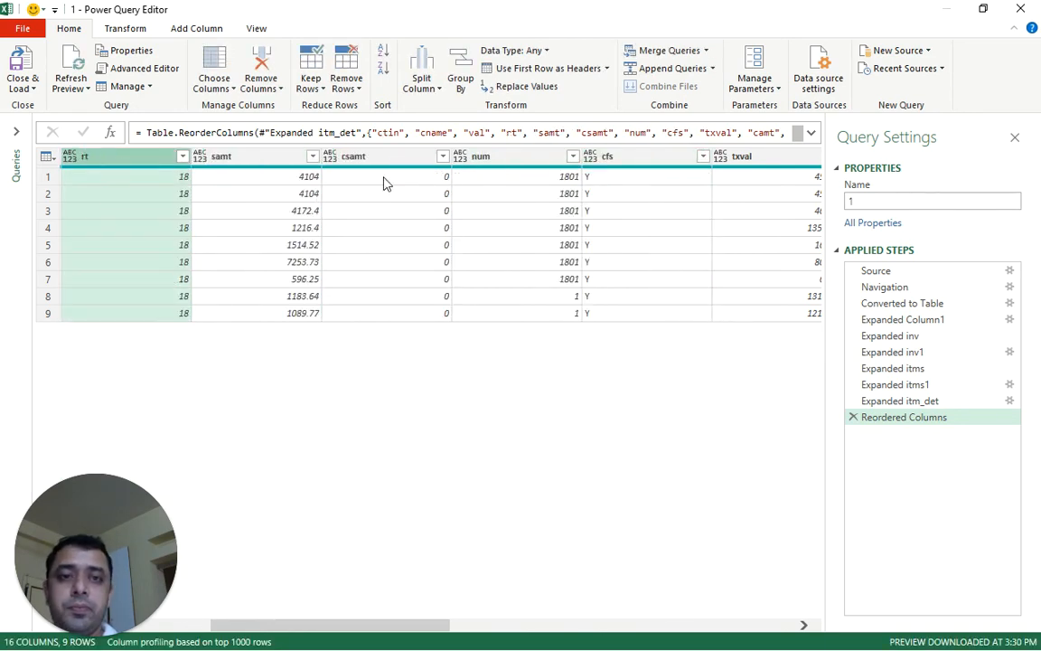
left_click_drag(733, 161, 266, 181)
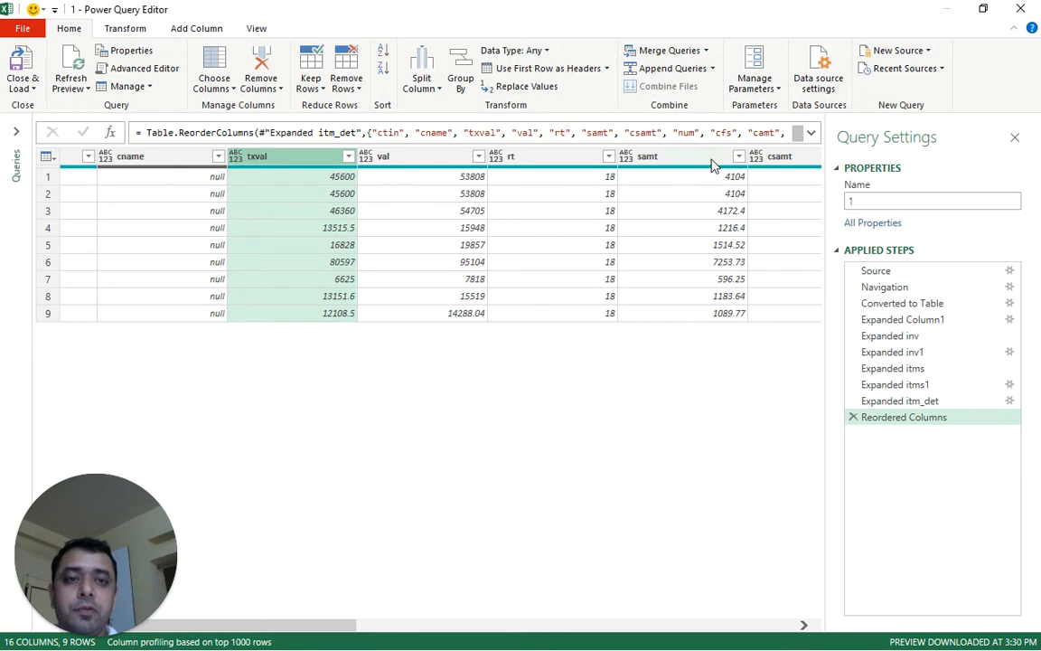
left_click(406, 159)
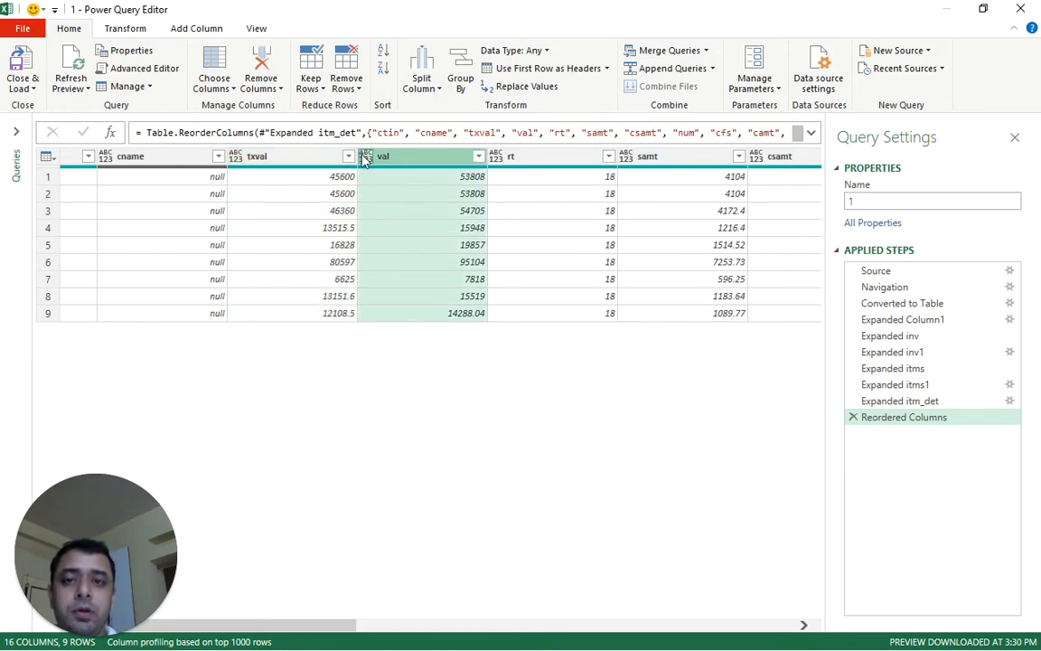
left_click(329, 160)
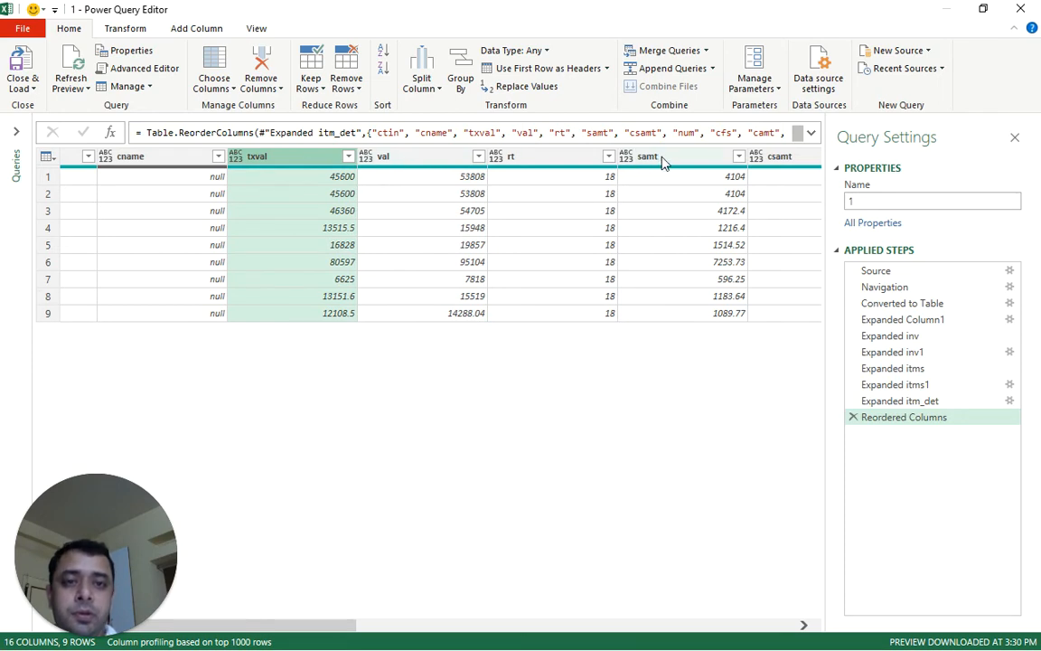
- Arrange the tax amount columns directly after txval in the order camt, samt, csamt
left_click_drag(714, 166, 449, 155)
left_click_drag(760, 161, 515, 161)
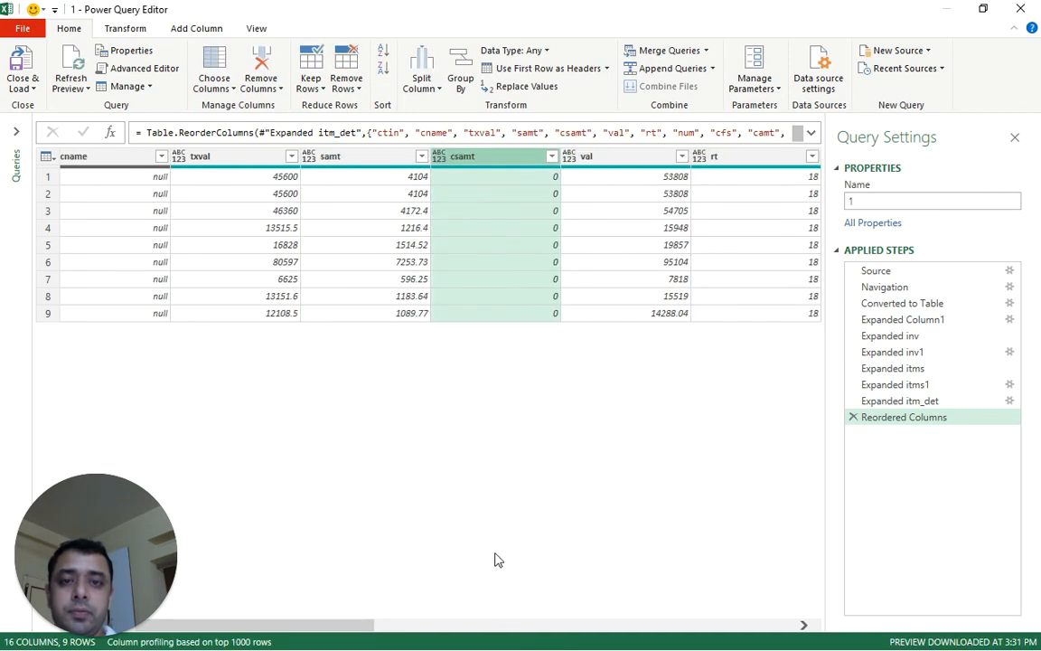
left_click_drag(359, 628, 534, 632)
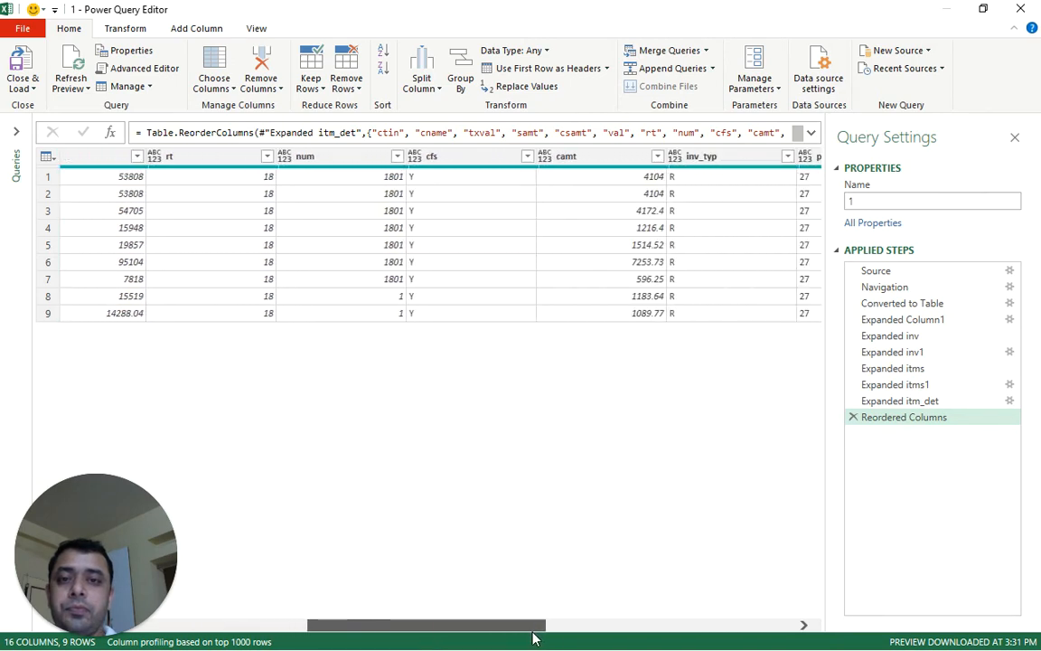
left_click_drag(531, 165, 36, 199)
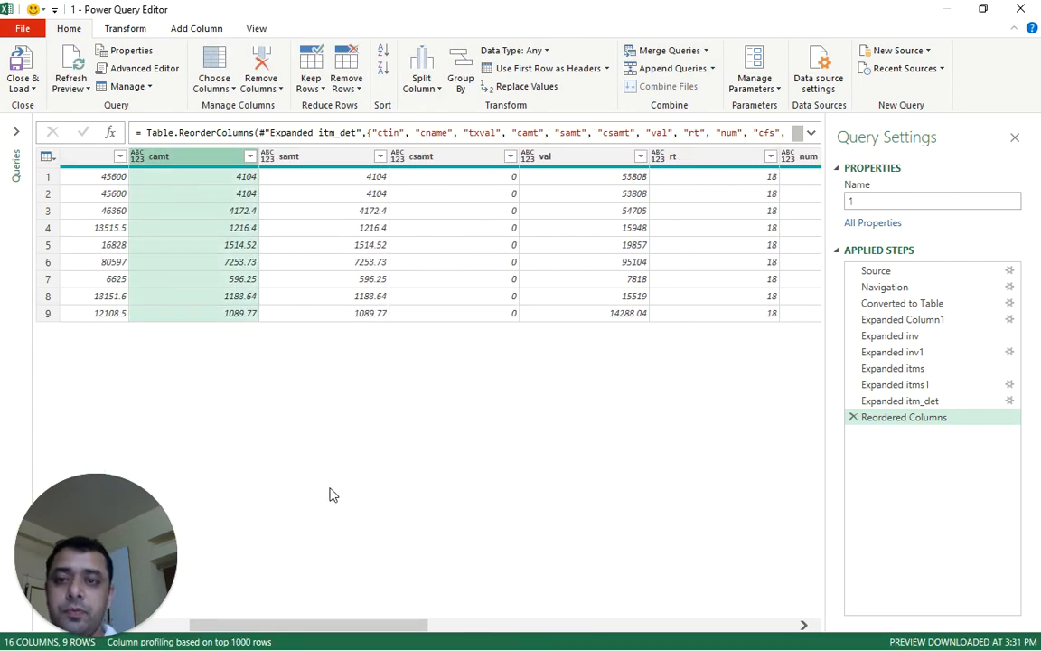
- Move the idt and inum columns together to directly after the ctin column
left_click_drag(390, 625, 703, 605)
left_click(401, 159)
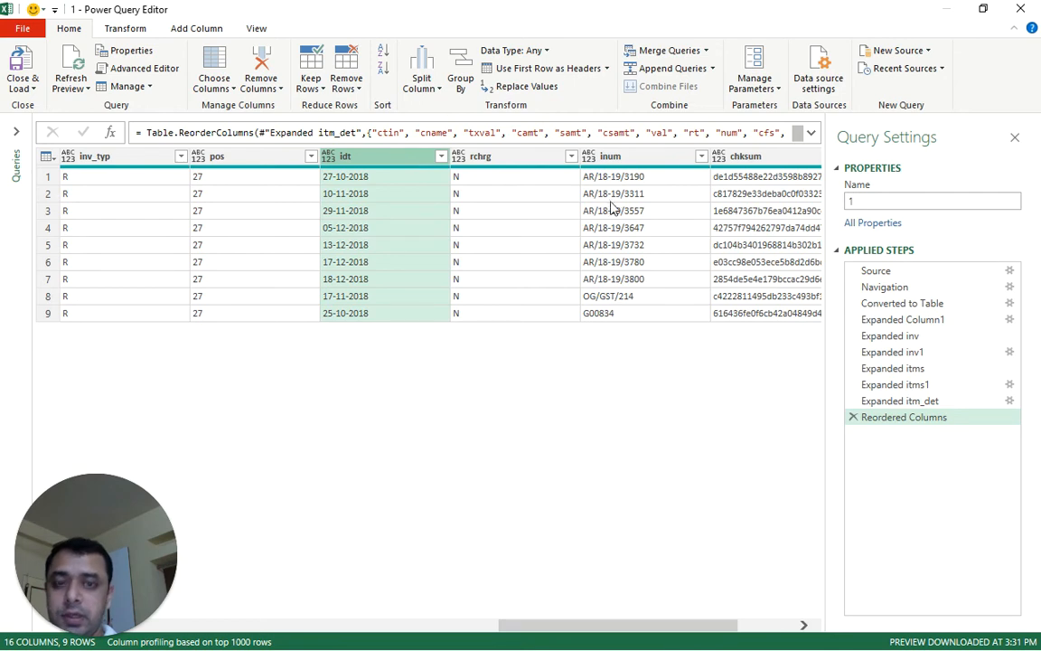
left_click(637, 160, "ctrl")
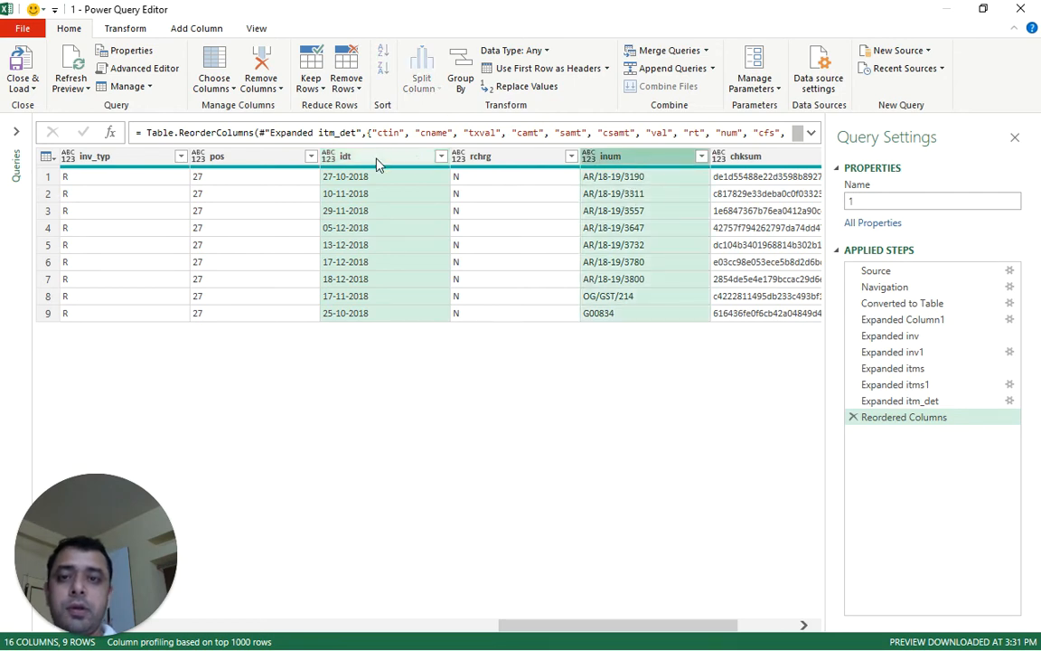
mouse_move(378, 165)
left_mouse_down()
mouse_move(172, 161)
mouse_move(50, 185)
mouse_move(19, 172)
mouse_move(239, 172)
left_mouse_up()
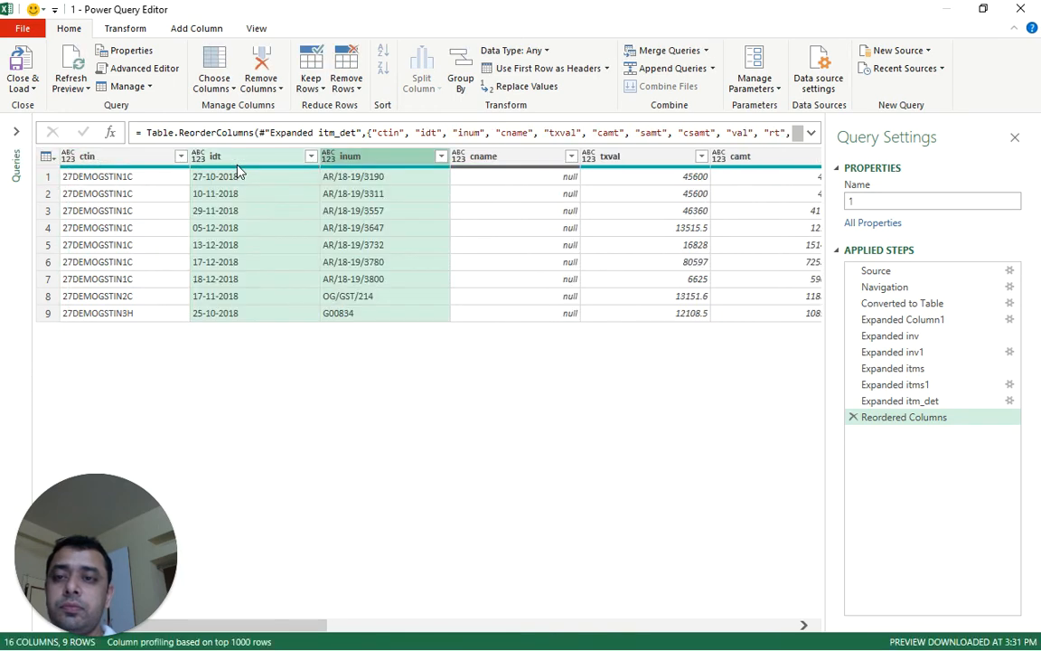
- Swap the invoice columns so that inum comes directly after ctin and before idt
left_click(483, 163)
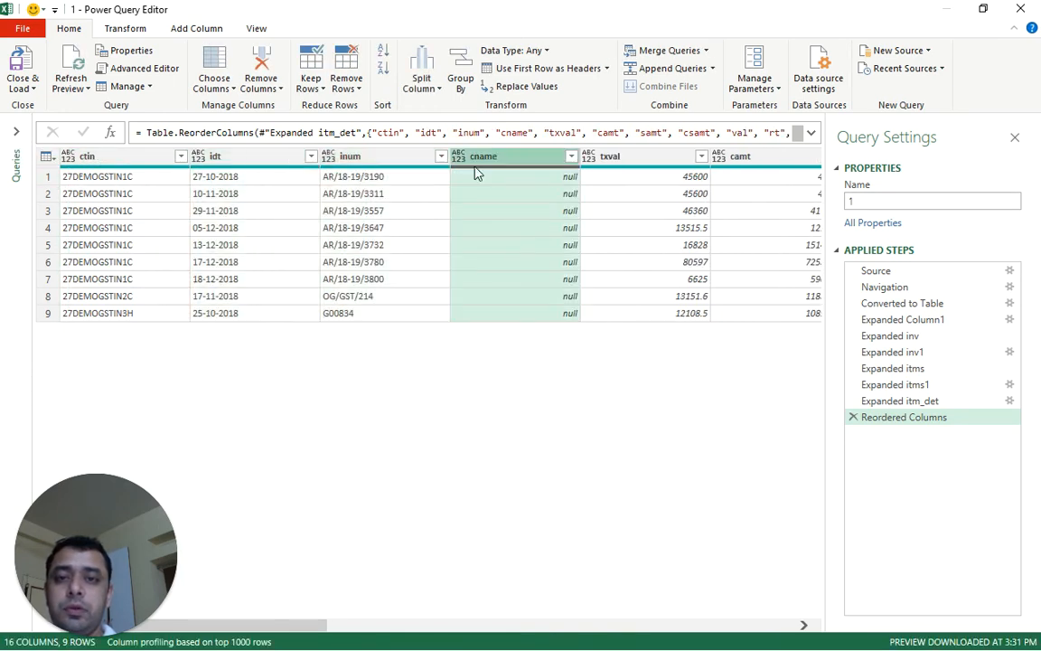
mouse_move(381, 165)
left_mouse_down()
mouse_move(228, 163)
mouse_move(263, 163)
mouse_move(251, 172)
left_mouse_up()
left_click(360, 160)
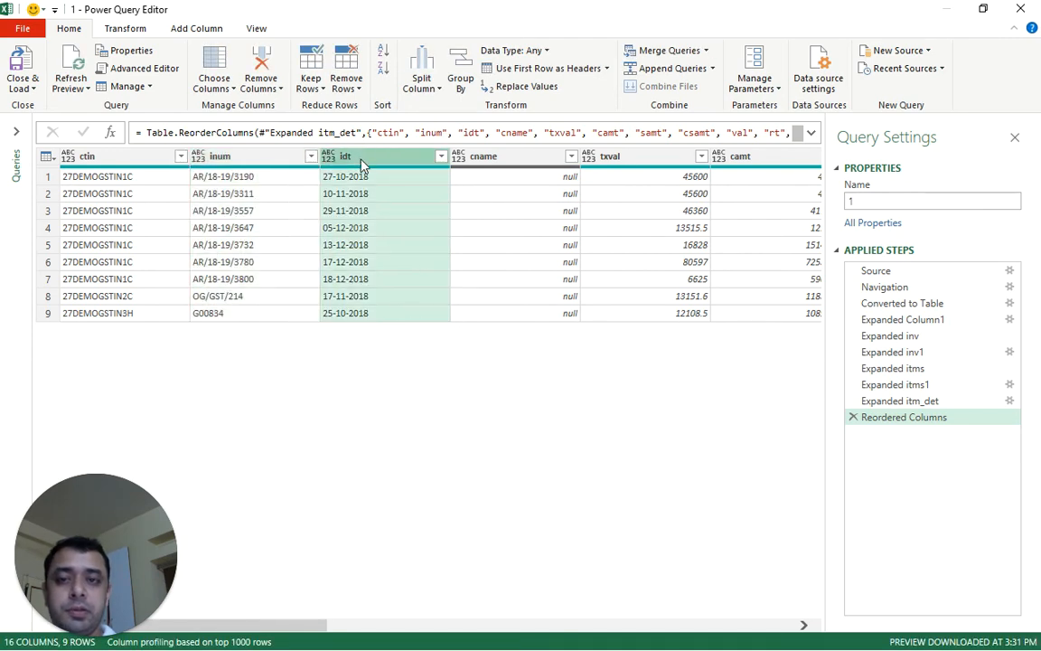
- Move the cname column to directly after rchrg and remove the chksum column from the table
mouse_move(499, 165)
left_mouse_down()
mouse_move(837, 174)
mouse_move(795, 177)
left_mouse_up()
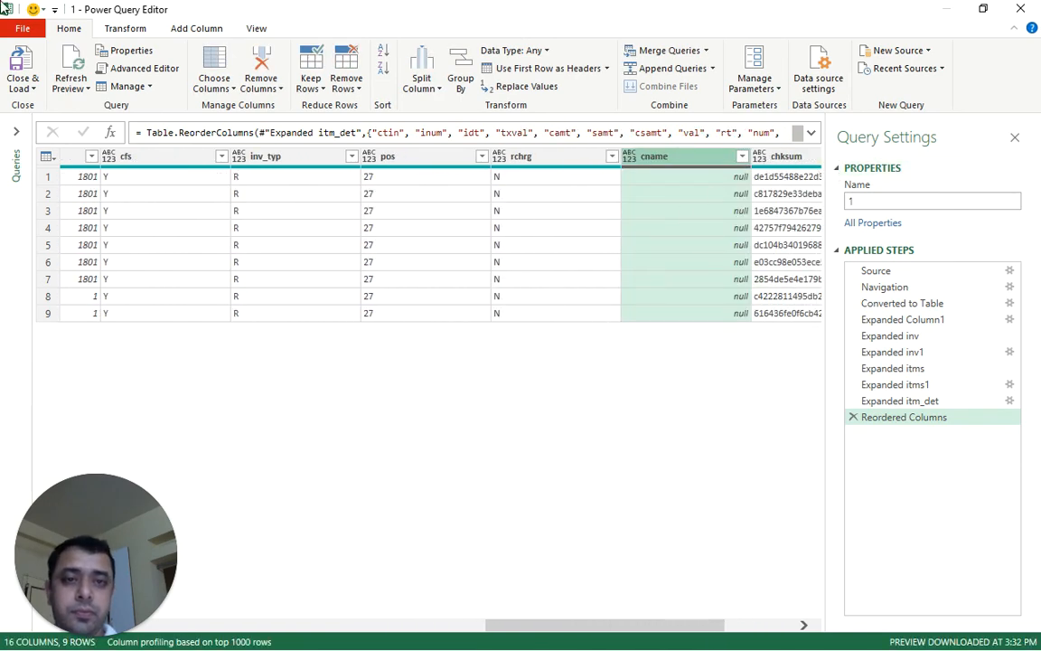
left_click(789, 159)
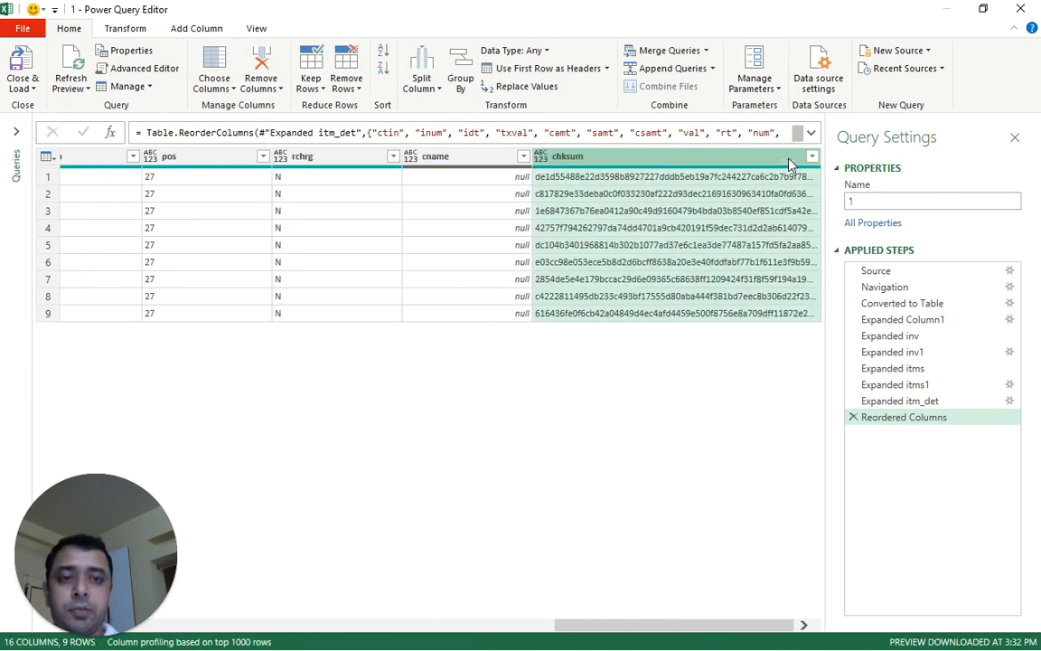
right_click(750, 161)
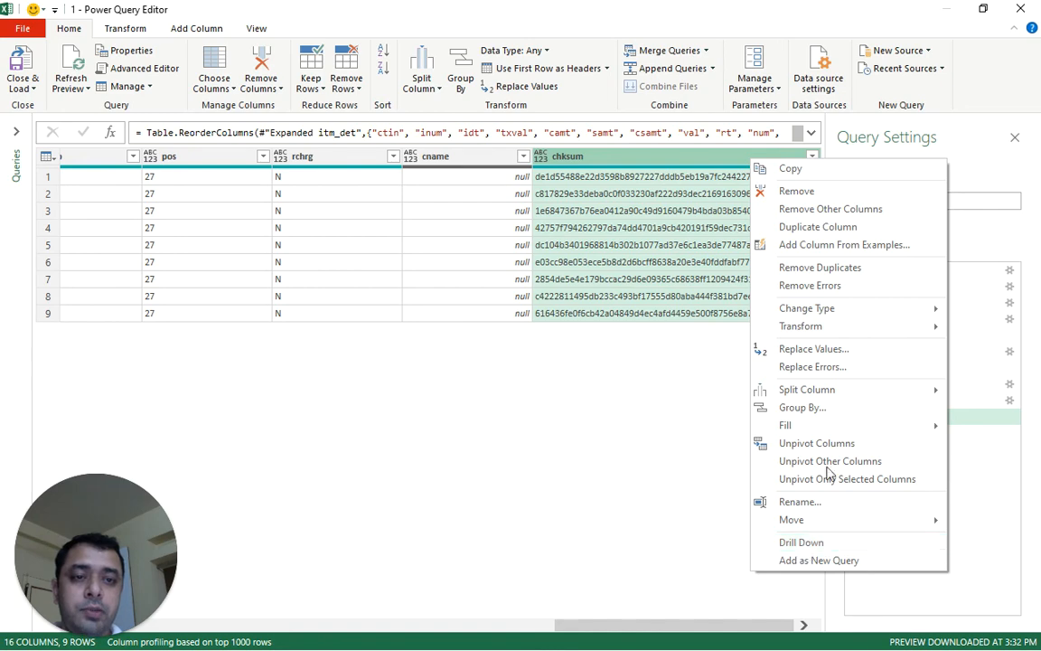
left_click(783, 192)
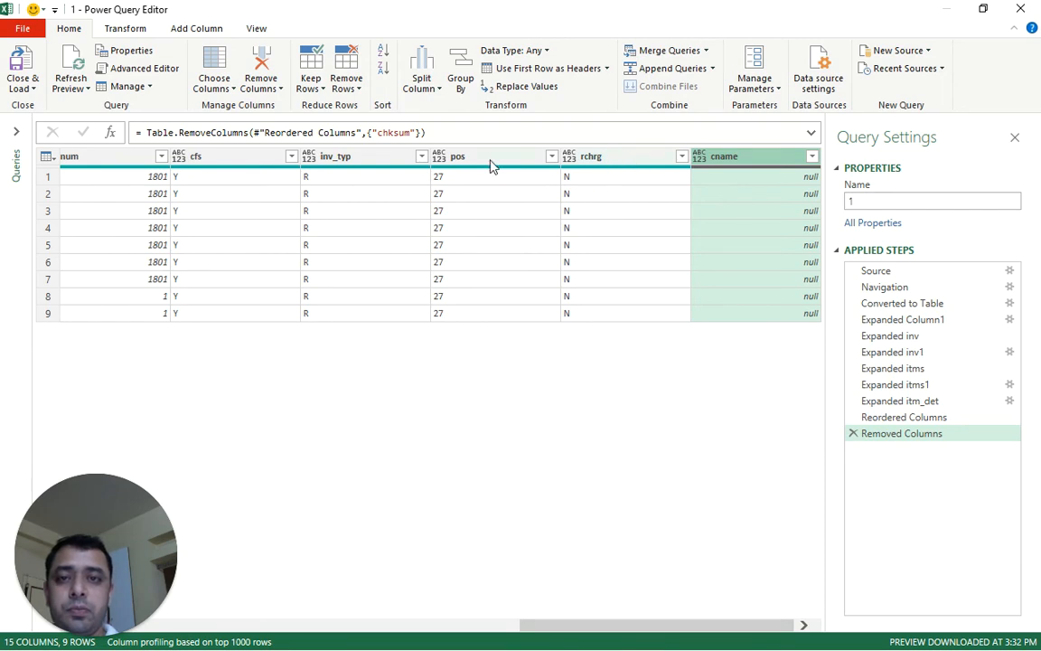
- Review the arranged columns from inv_typ back to ctin and examine the supplier GSTIN entries of the invoice rows
left_click(456, 155)
left_click_drag(606, 630, 474, 626)
left_click(705, 158)
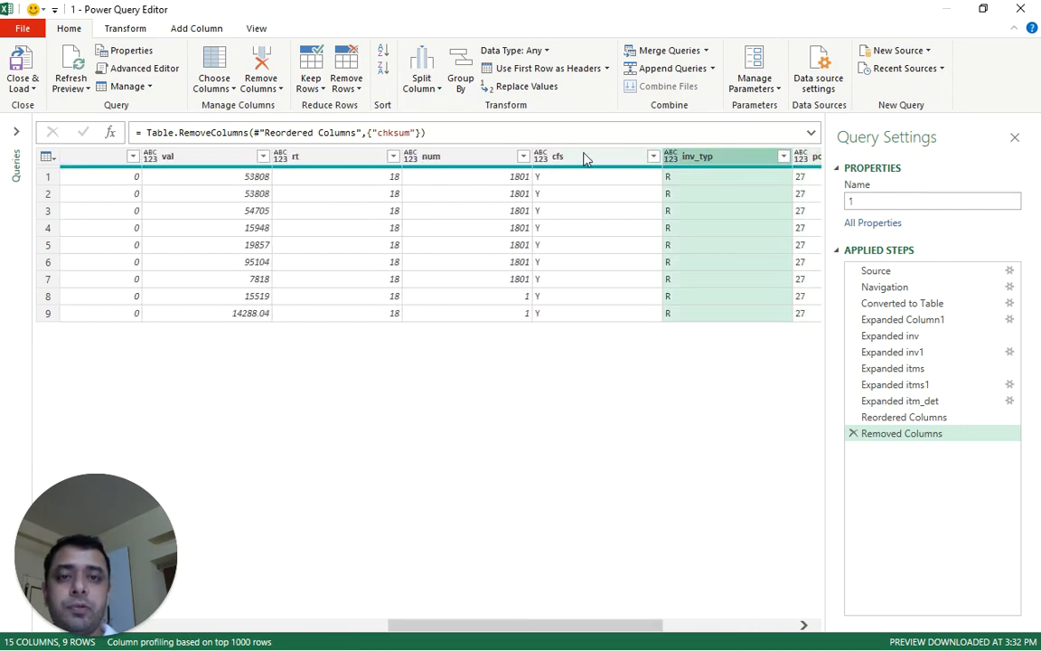
left_click(578, 158)
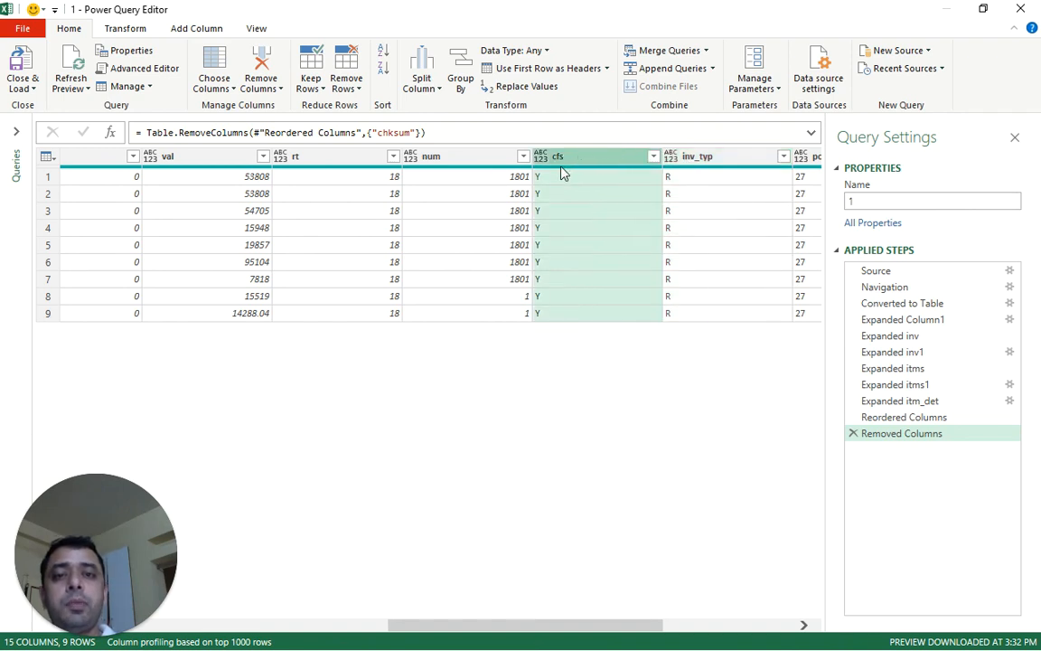
left_click(469, 161)
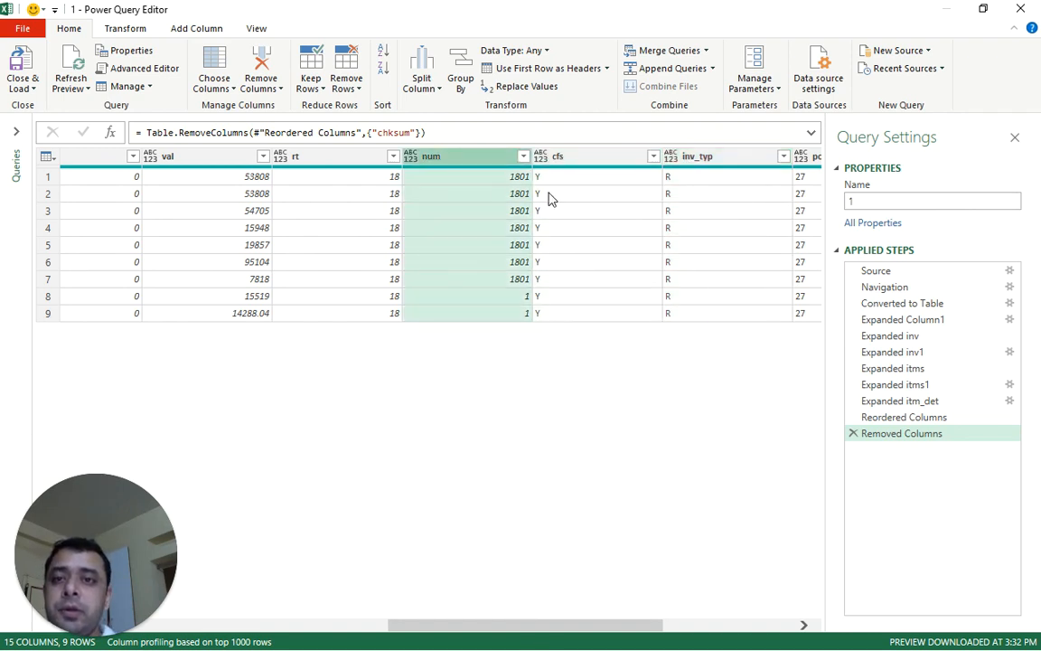
left_click(367, 156)
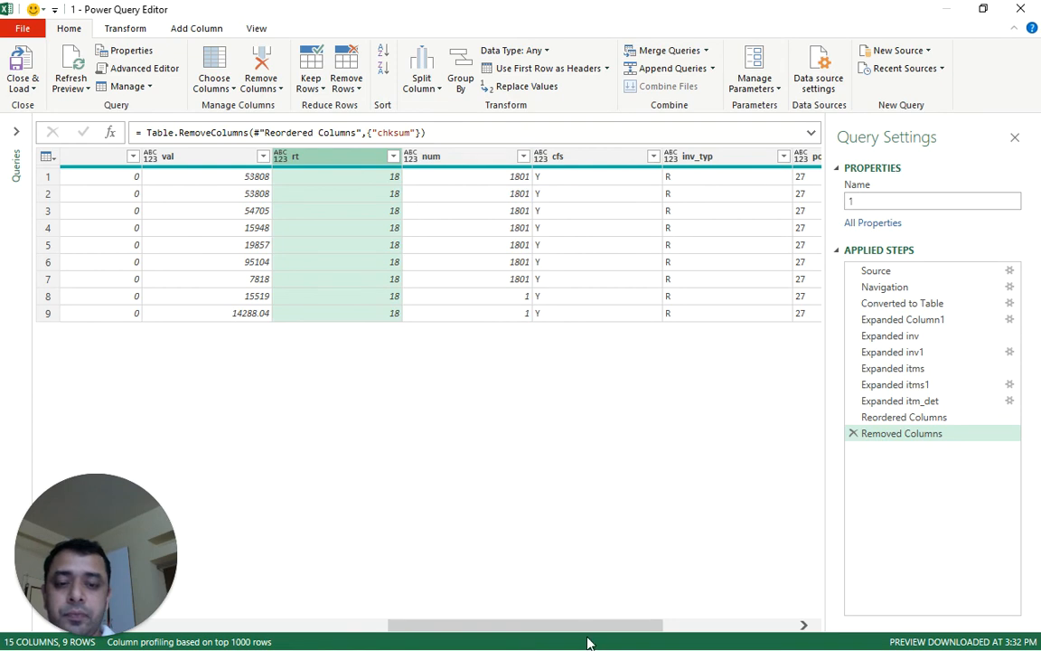
left_click_drag(592, 632, 449, 624)
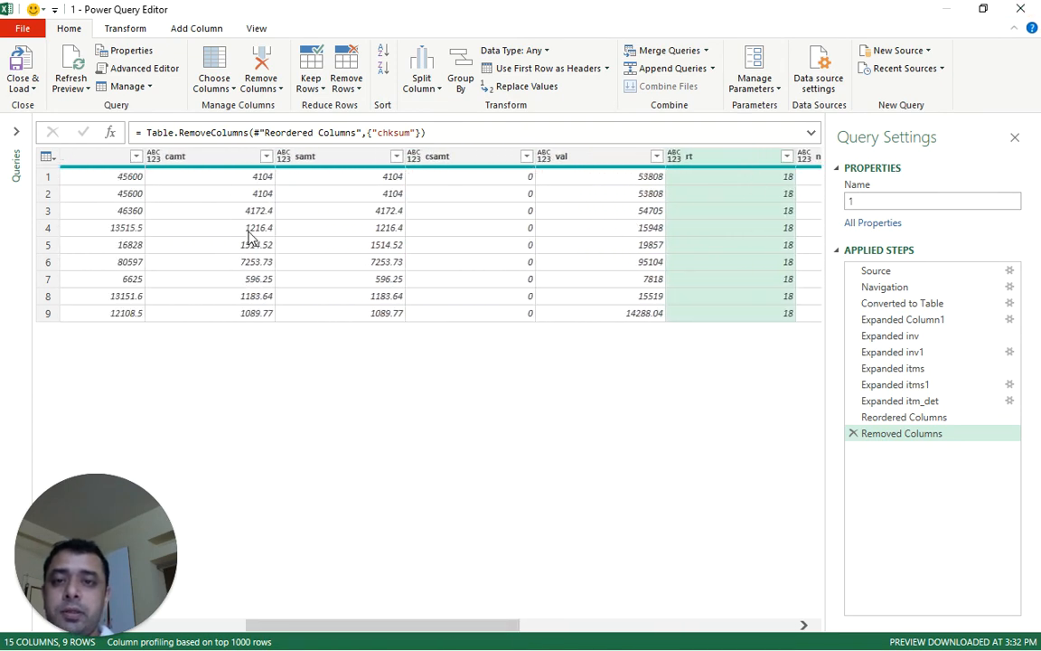
left_click_drag(391, 623, 172, 624)
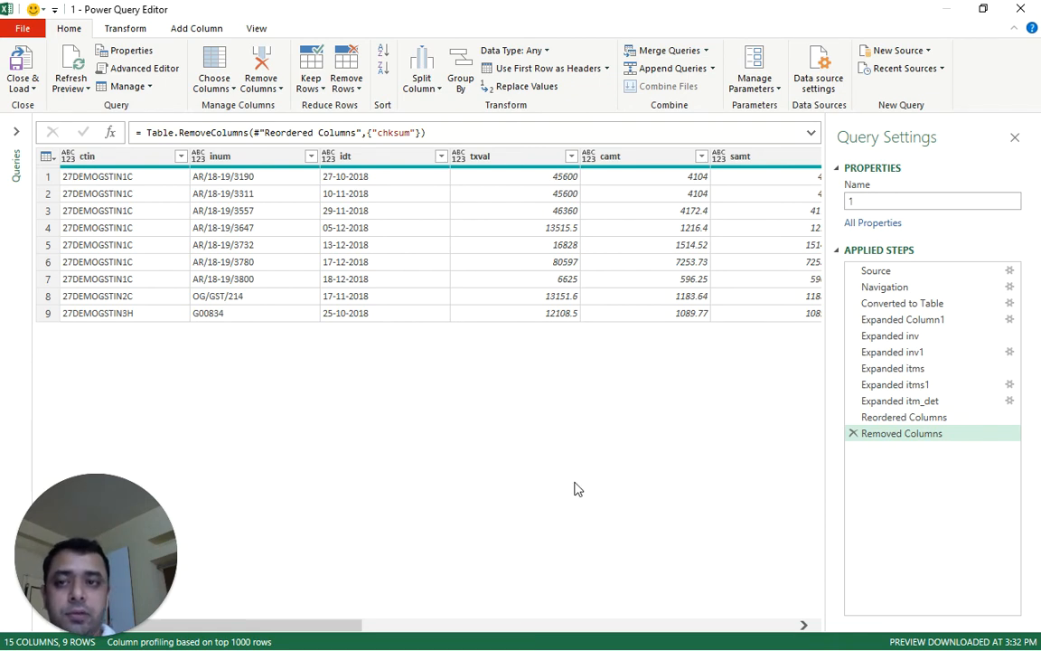
left_click(141, 178)
left_click(109, 245)
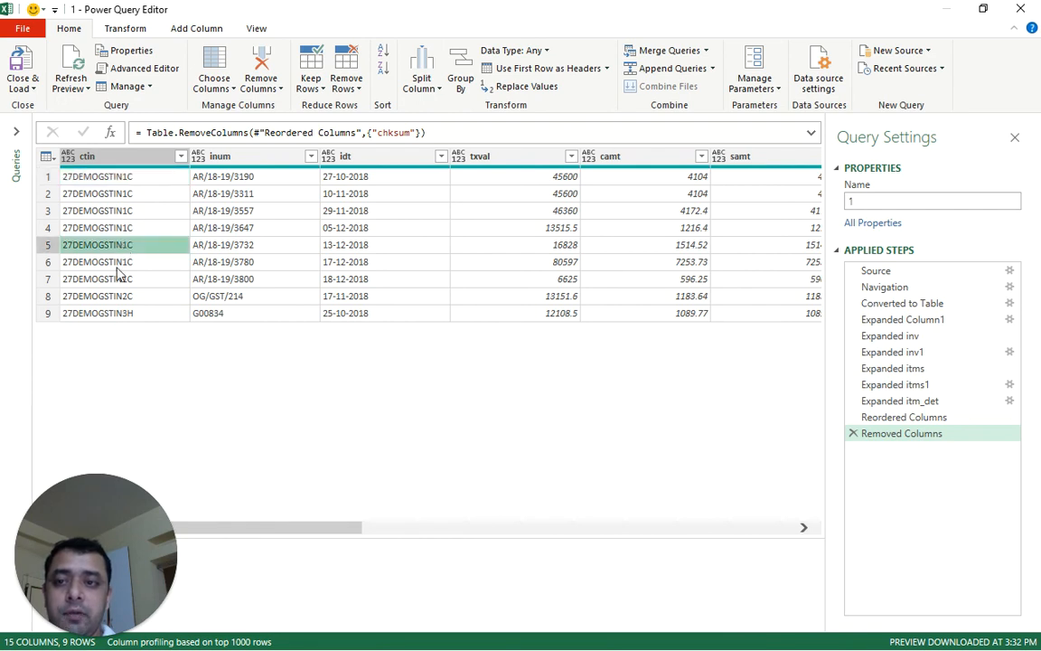
left_click(107, 262)
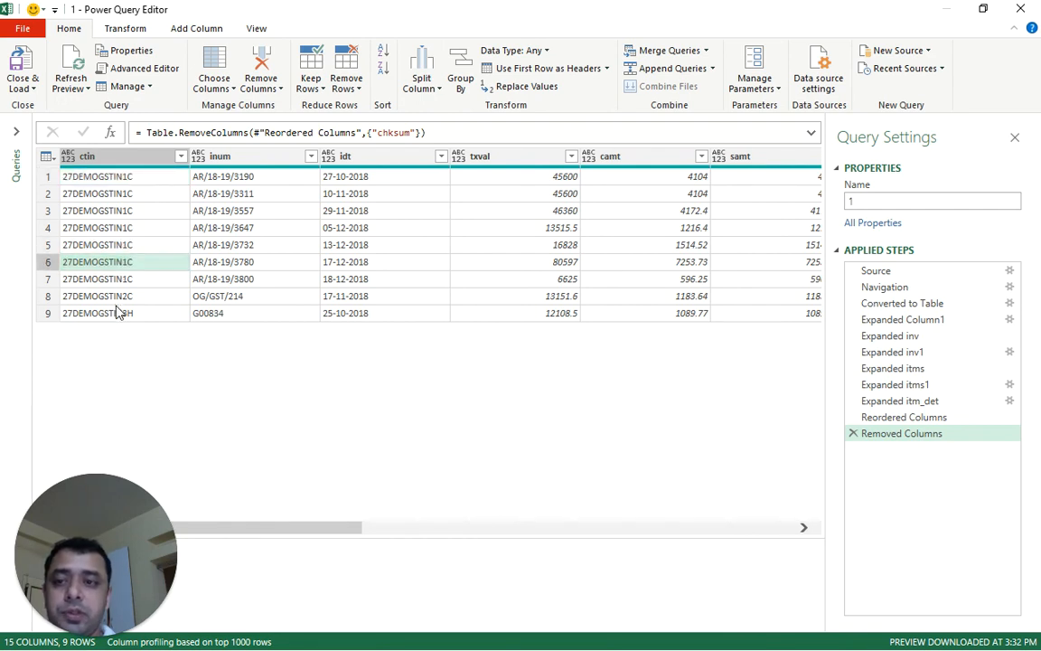
left_click(117, 316)
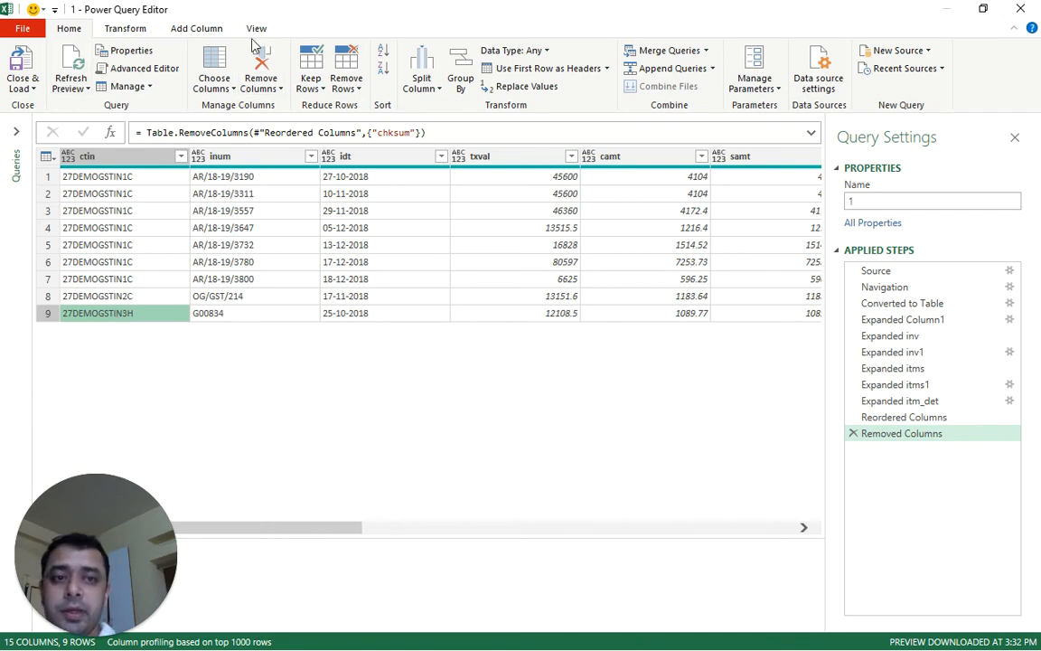
- Load the query as a table into the existing worksheet at cell A3 and widen the ctin column
left_click(16, 90)
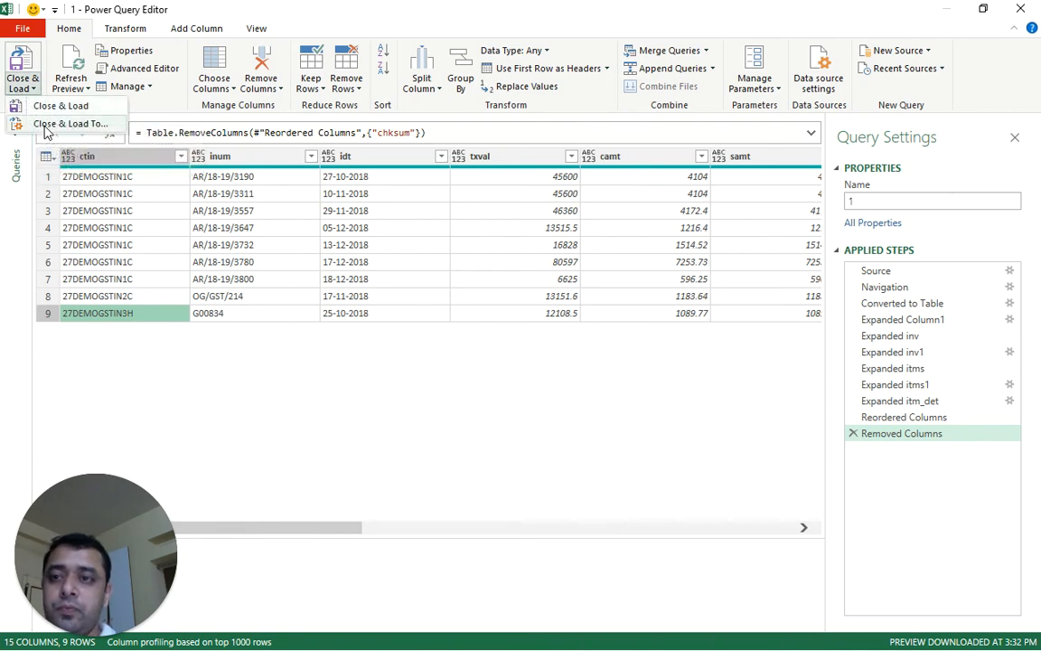
left_click(45, 124)
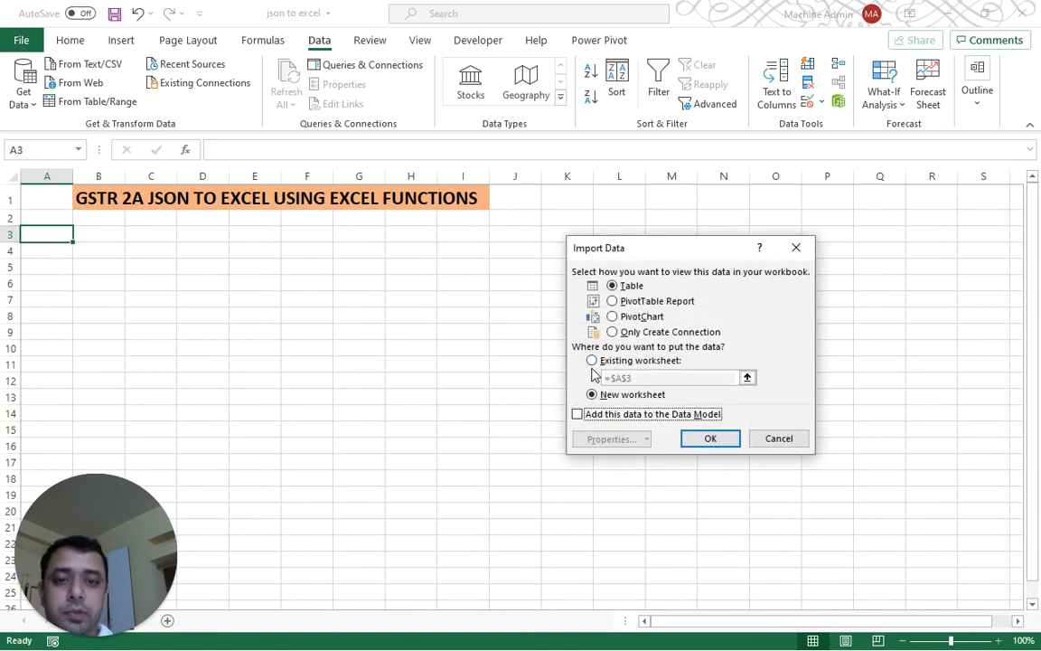
left_click(592, 361)
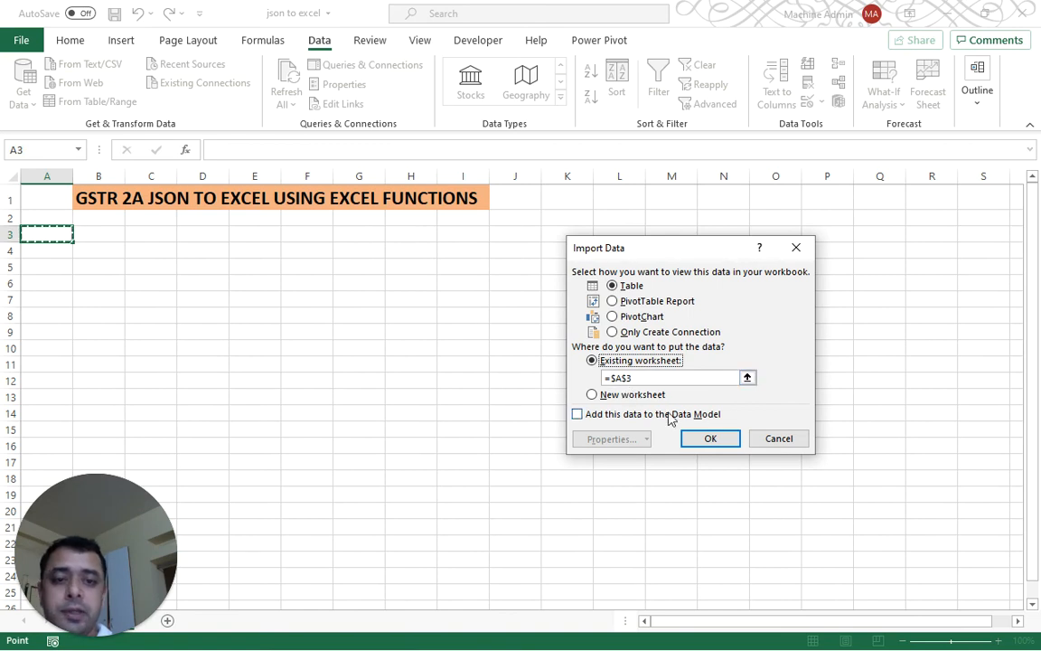
left_click(698, 441)
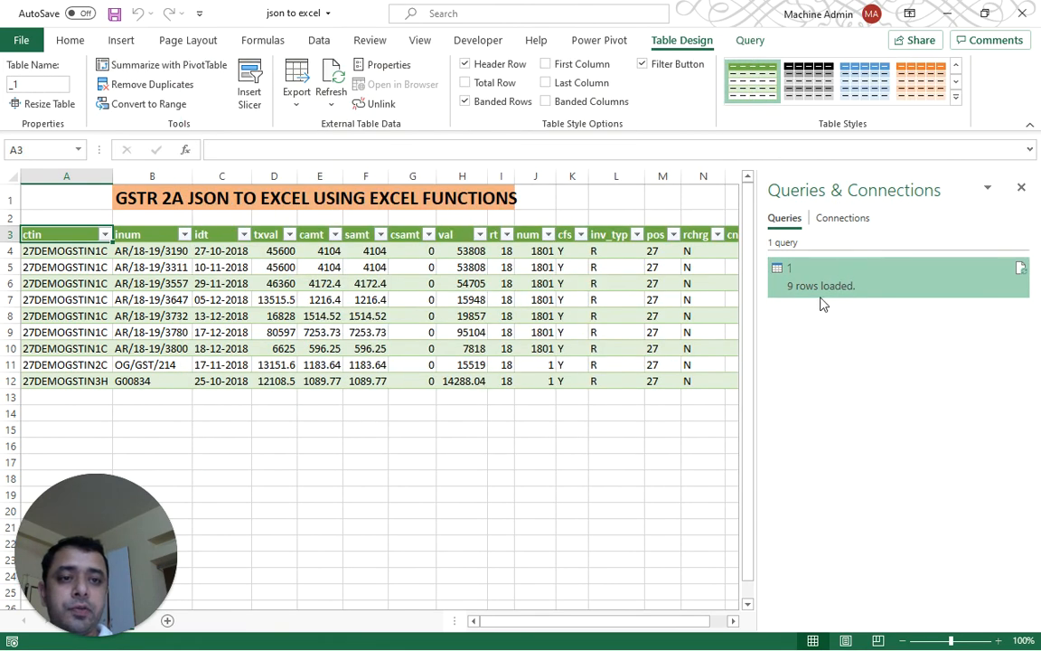
mouse_move(840, 296)
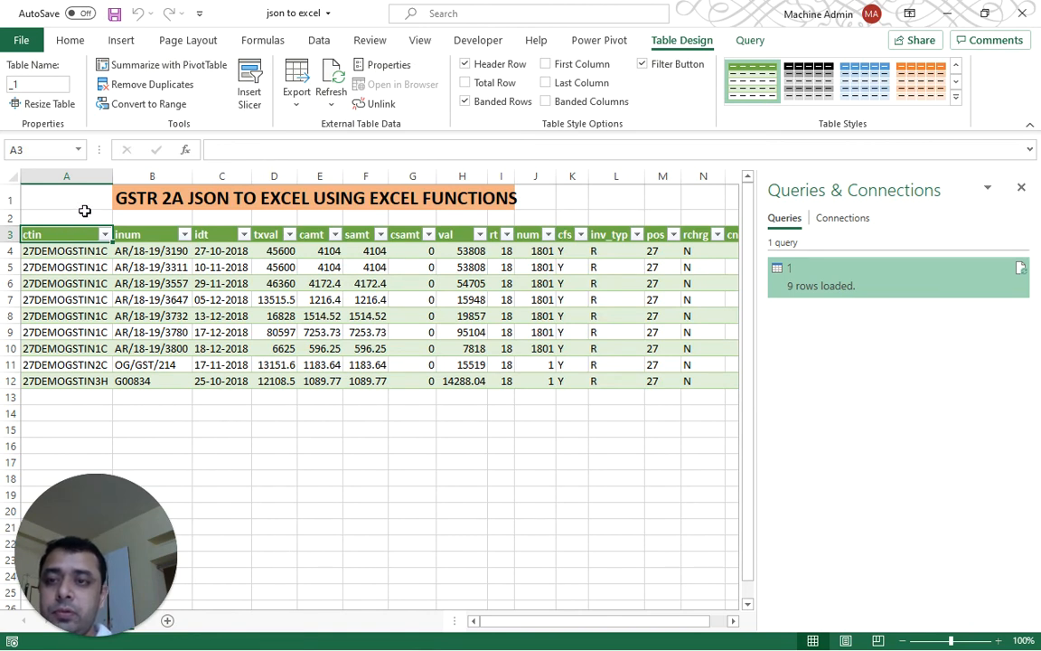
left_click_drag(112, 175, 147, 184)
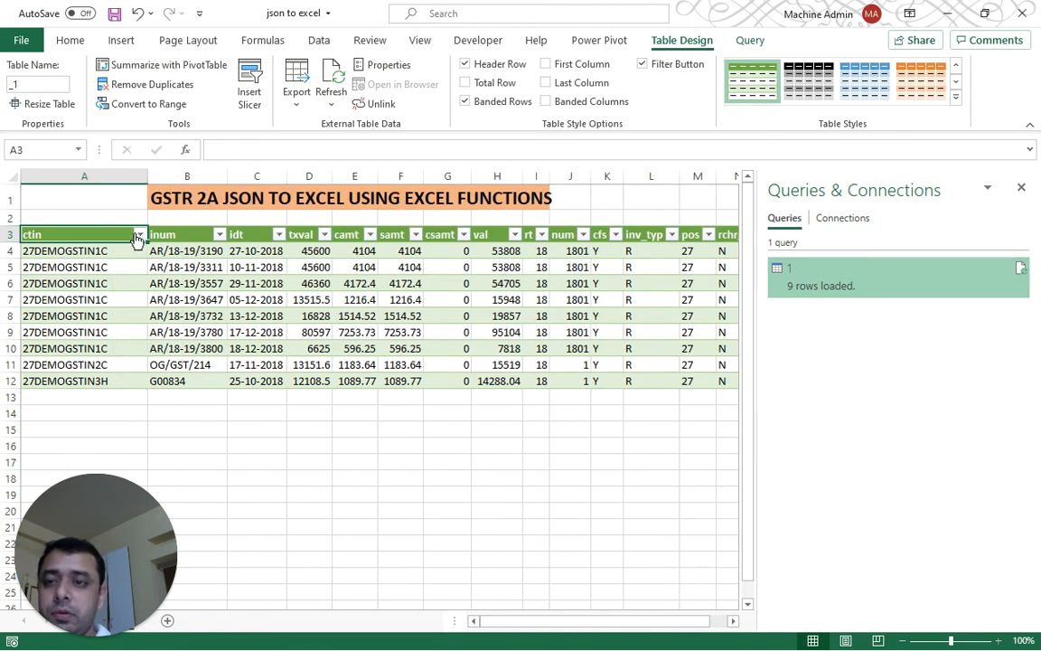
- Examine the supplier GSTIN entries in the ctin column of the loaded table, row by row
left_click(110, 253)
key("Down")
key("Down")
key("Down")
key("Down")
key("Down")
key("Down")
key("Down")
key("Down")
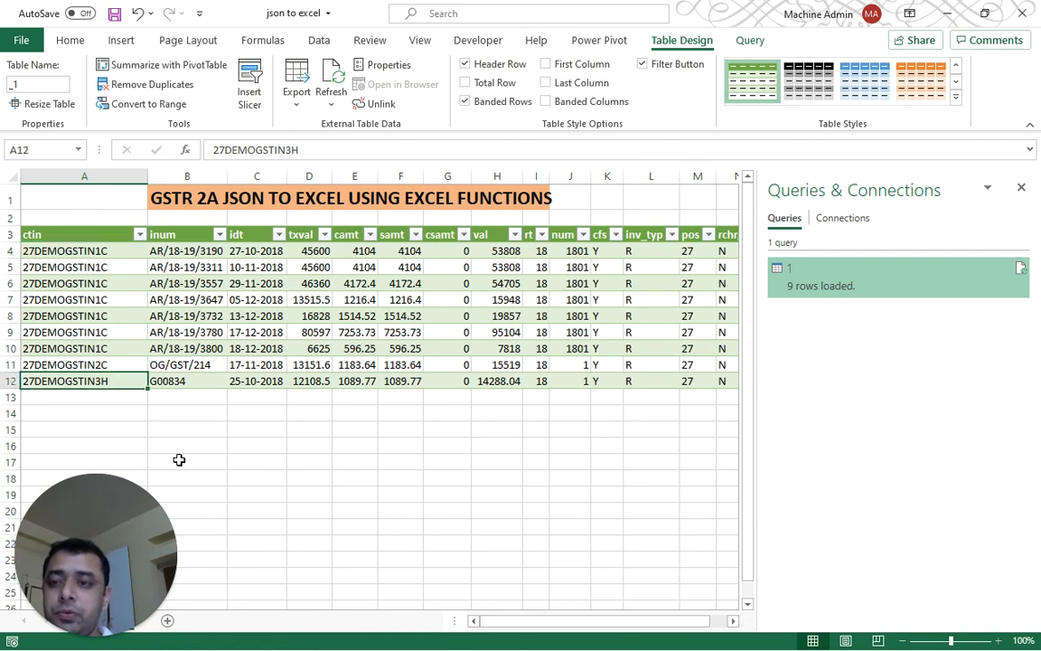
key("Up")
key("Up")
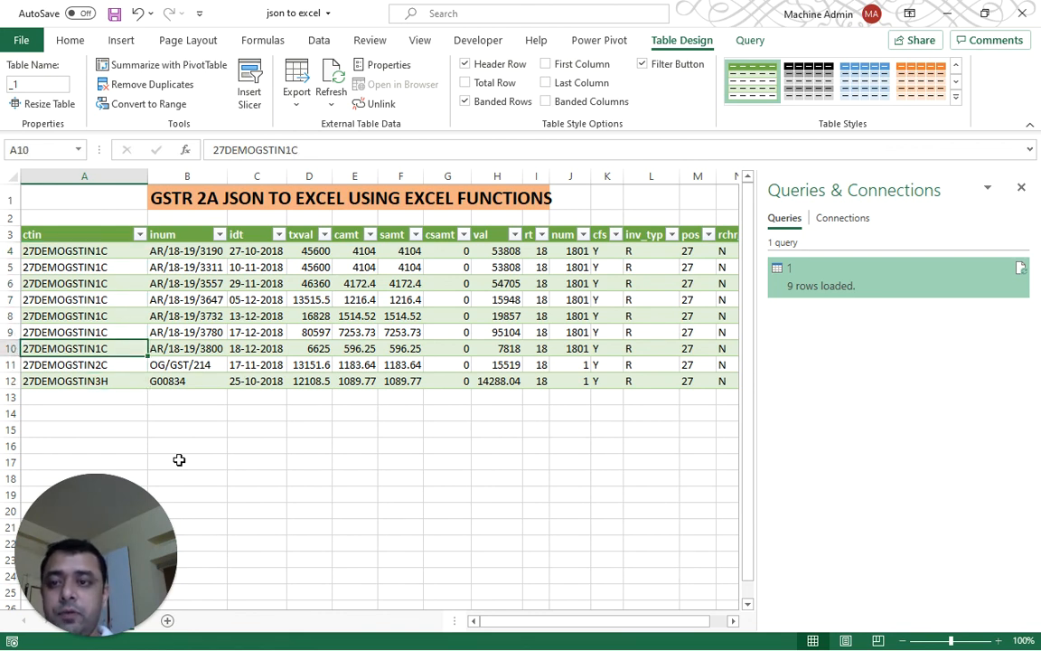
- Review the loaded invoice data across all columns from inum to cname and down to the table's last row
key("Right")
key("Right")
key("Right")
key("Right")
key("Right")
key("Right")
key("Right")
key("Right")
key("Right")
key("Right")
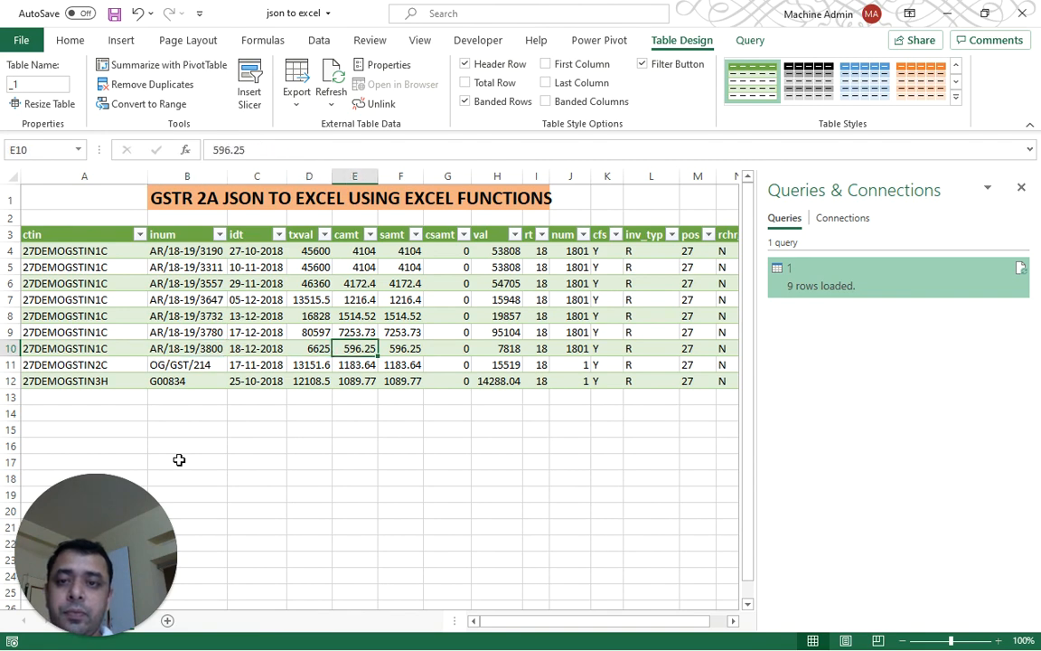
key("Right")
key("Right")
key("Right")
key("Right")
key("Right")
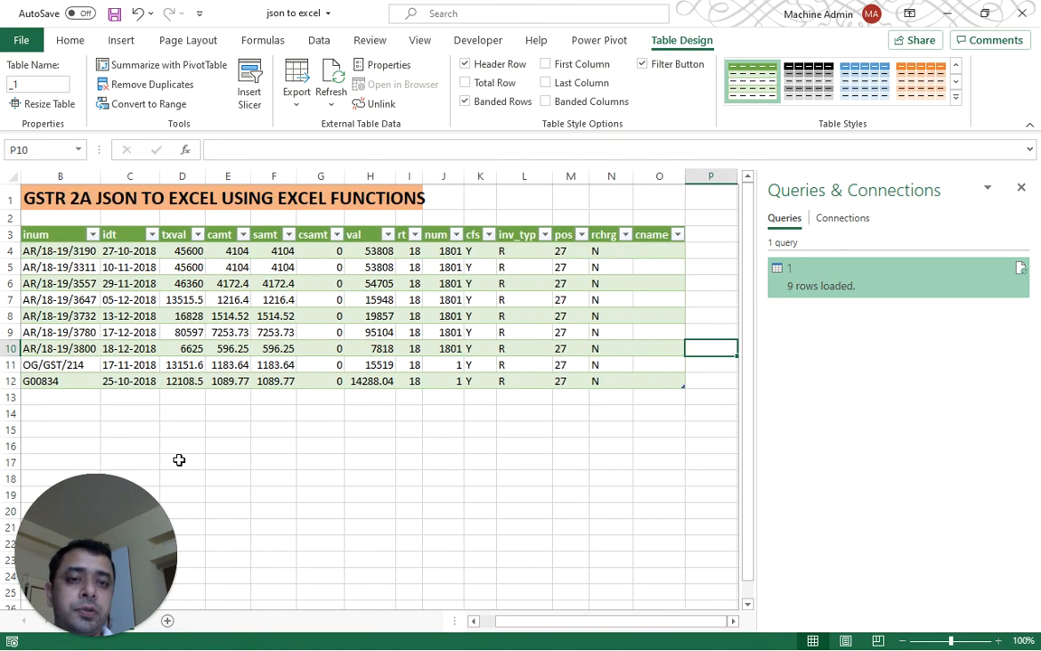
key("Left")
key("Down")
key("Down")
key("Down")
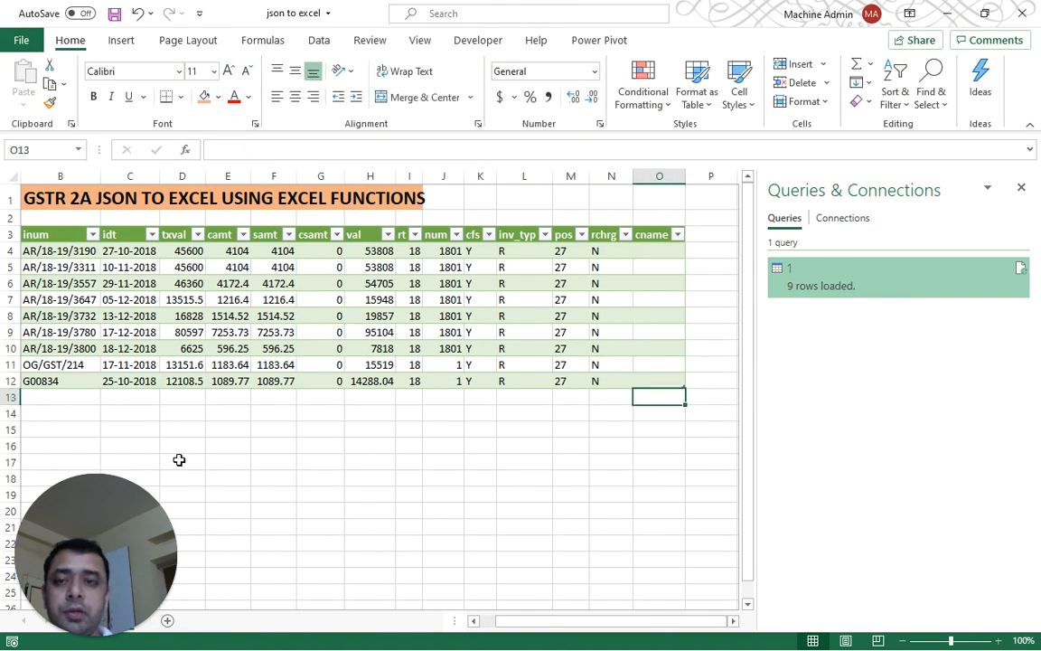
left_click(493, 624)
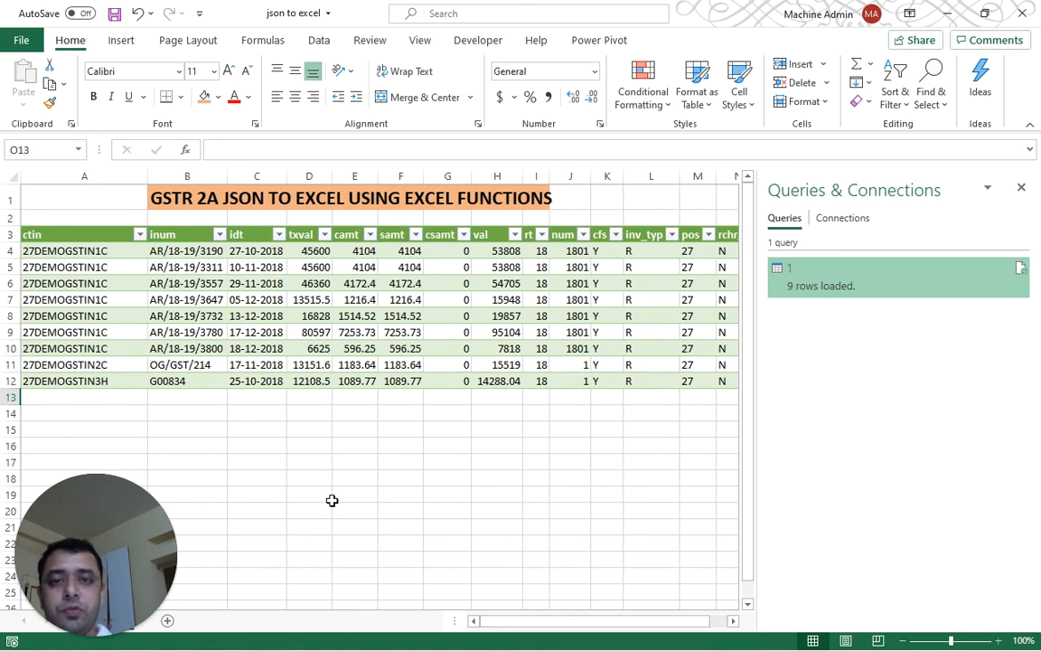